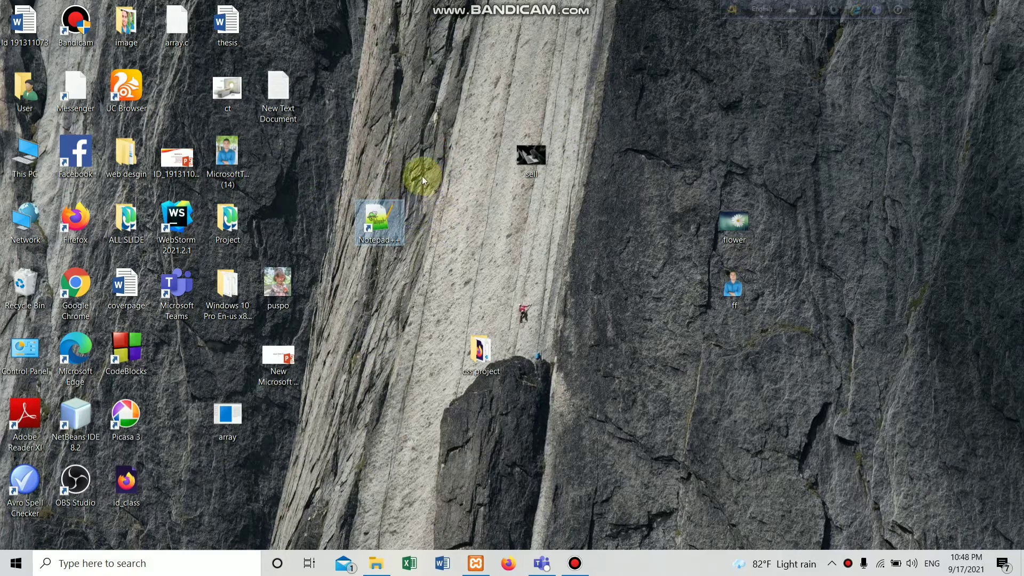
- Open Chrome and search the web for "vs code"
click(418, 177)
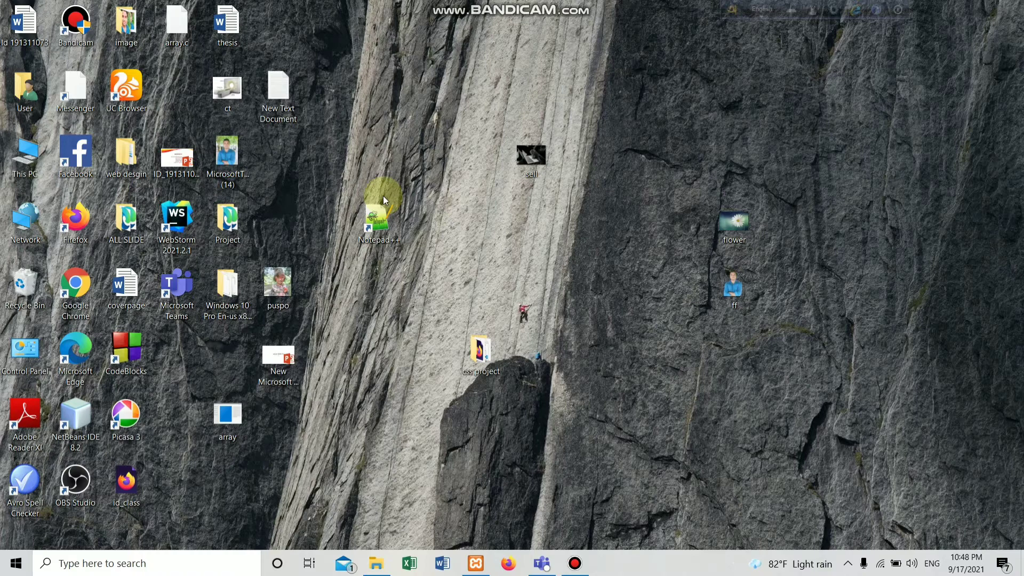
double_click(61, 276)
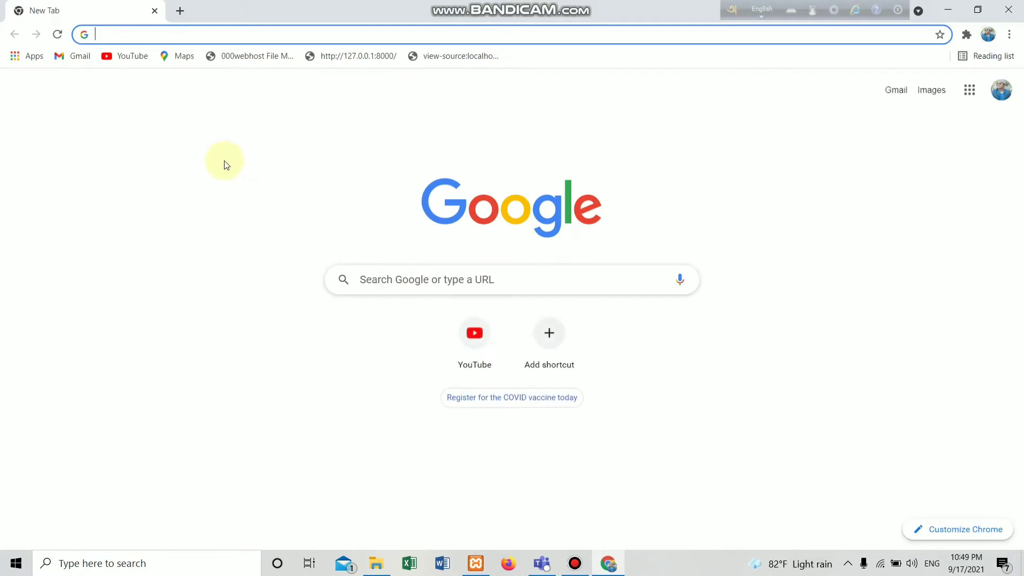
text(Vs code)
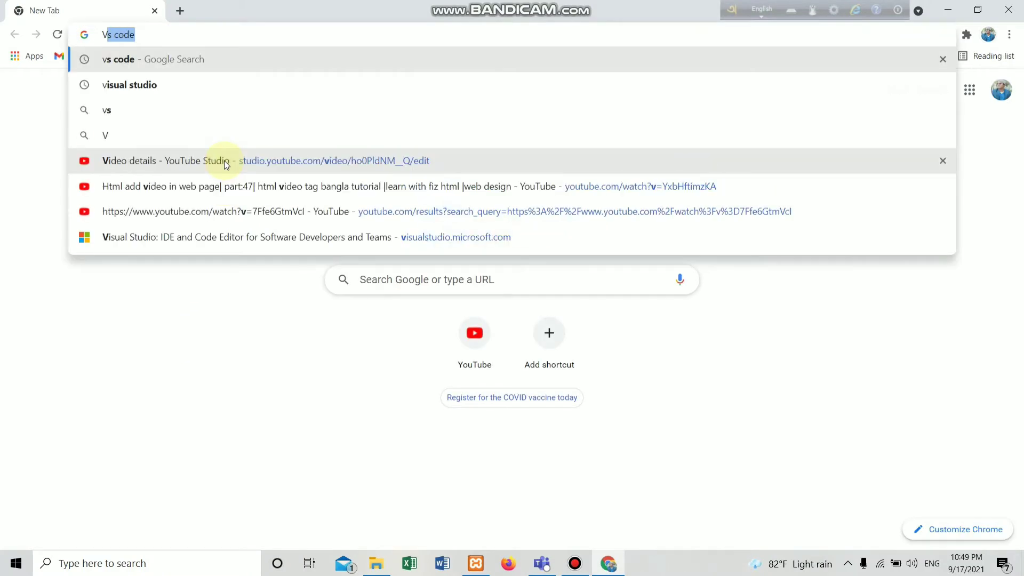
key(Return)
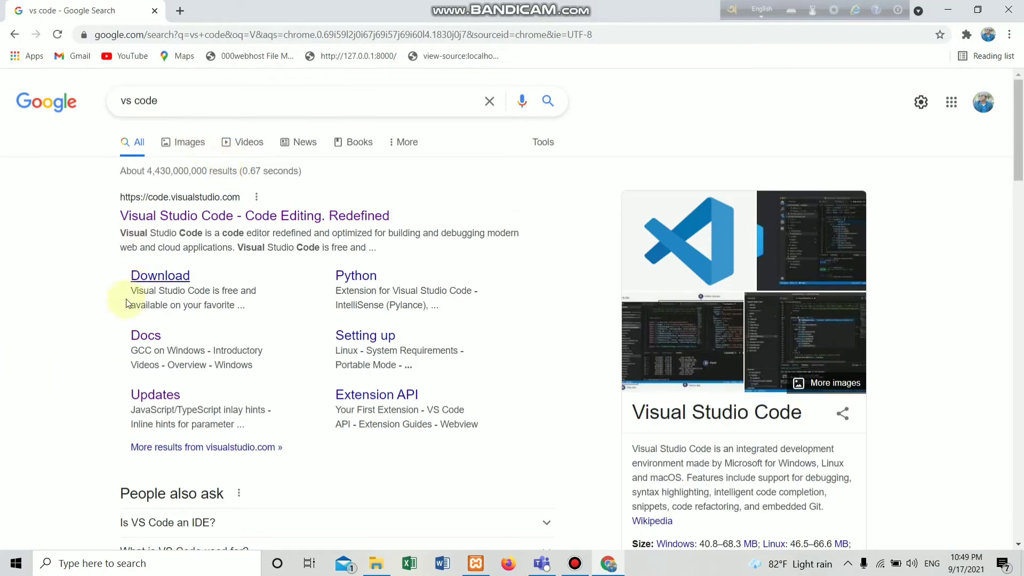
- Go to the Visual Studio Code download page and download the 64 bit Windows User Installer
click(134, 337)
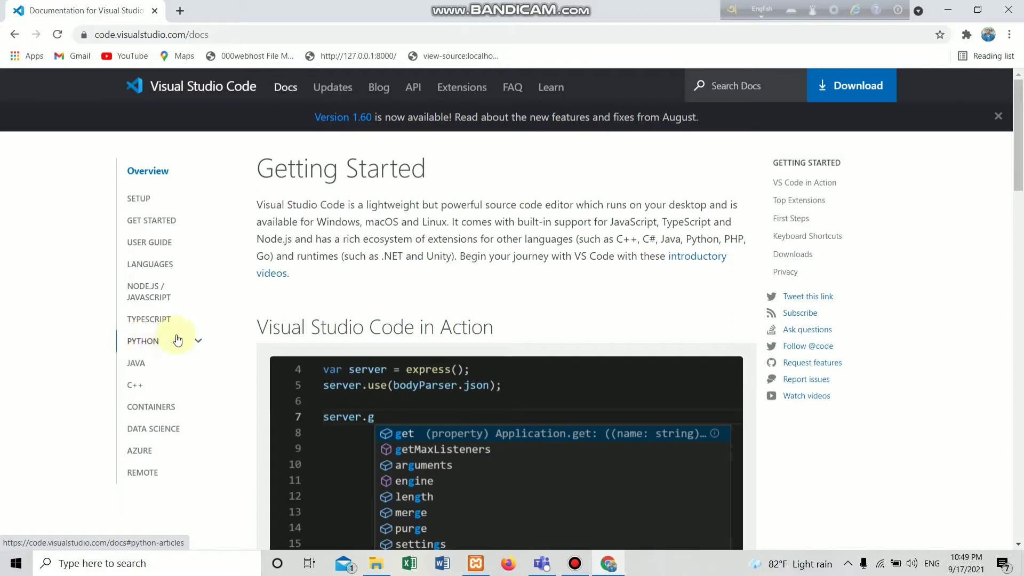
click(858, 88)
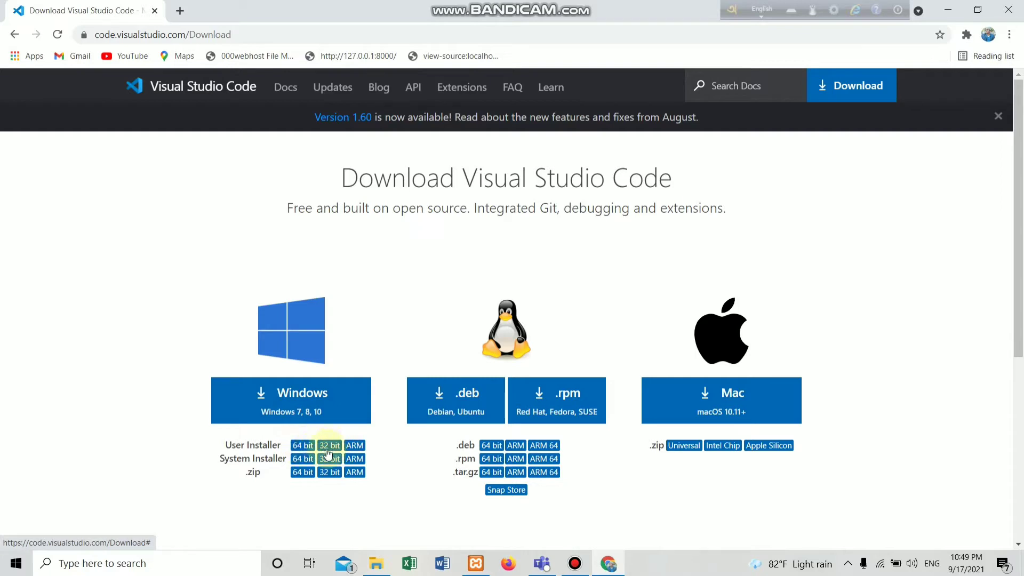
click(297, 446)
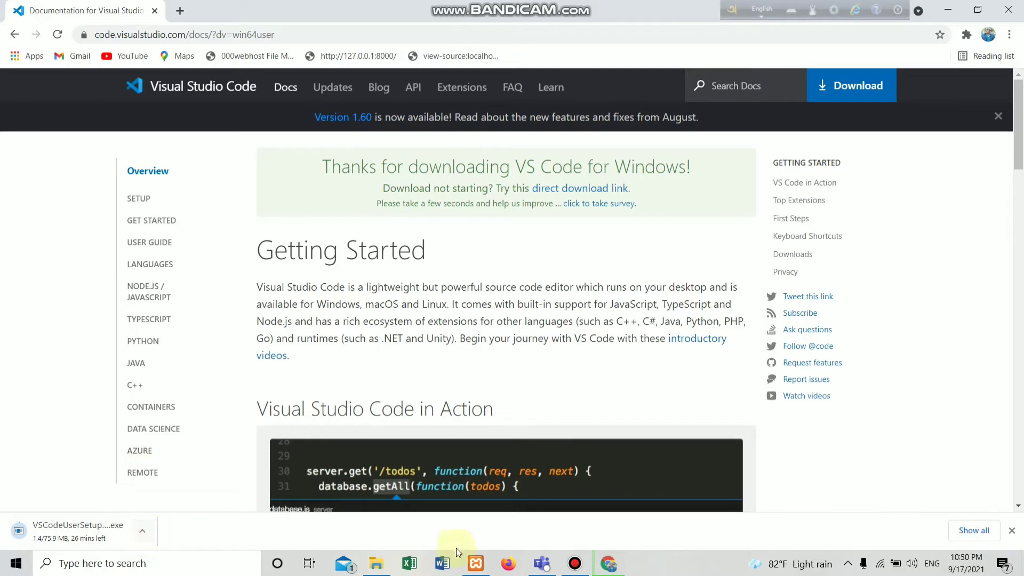
click(575, 563)
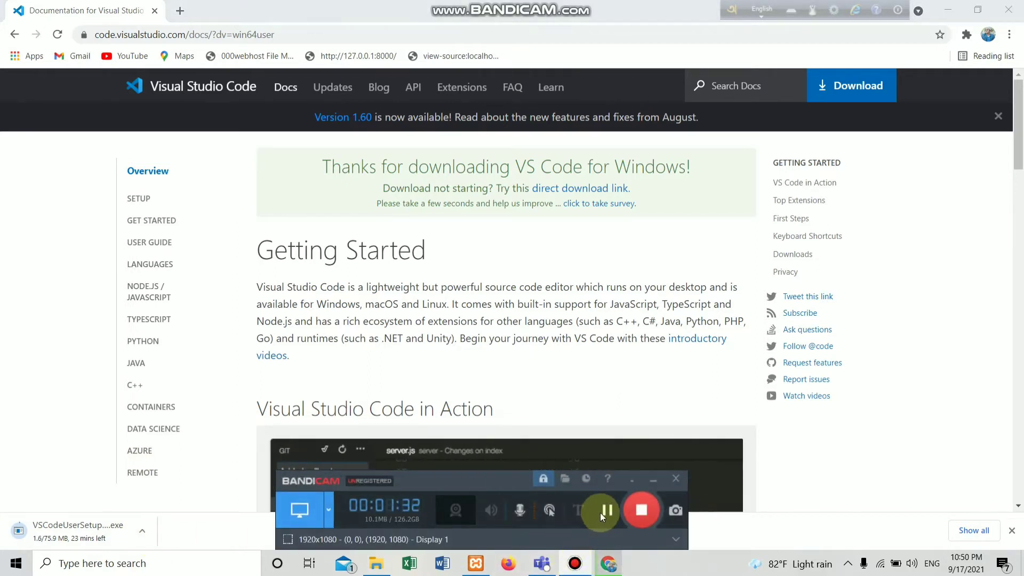
click(603, 511)
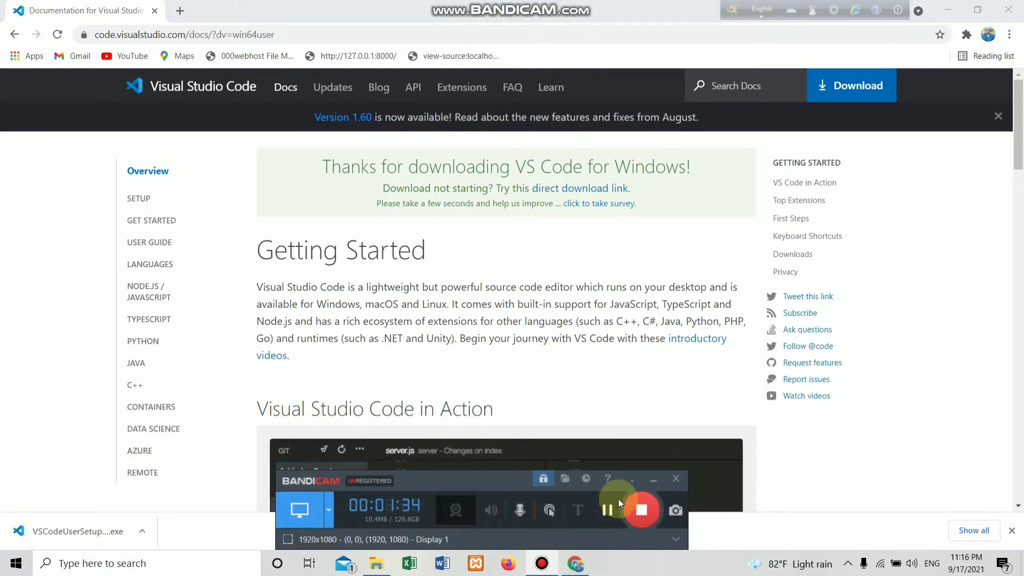
click(652, 480)
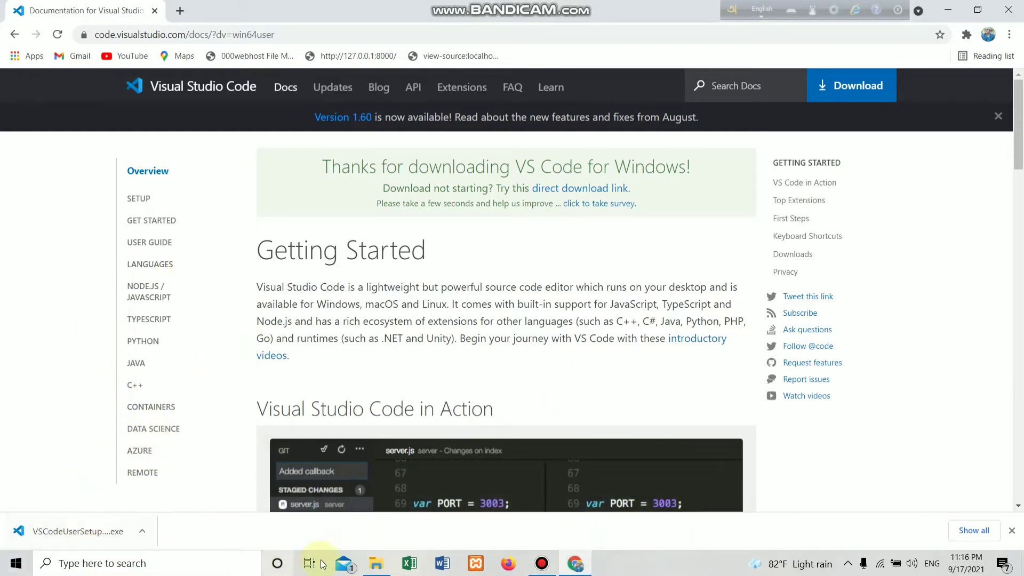
- Run the VSCodeUserSetup-x64-1.60.1 installer from the Downloads folder and minimize the windows covering the desktop
click(376, 564)
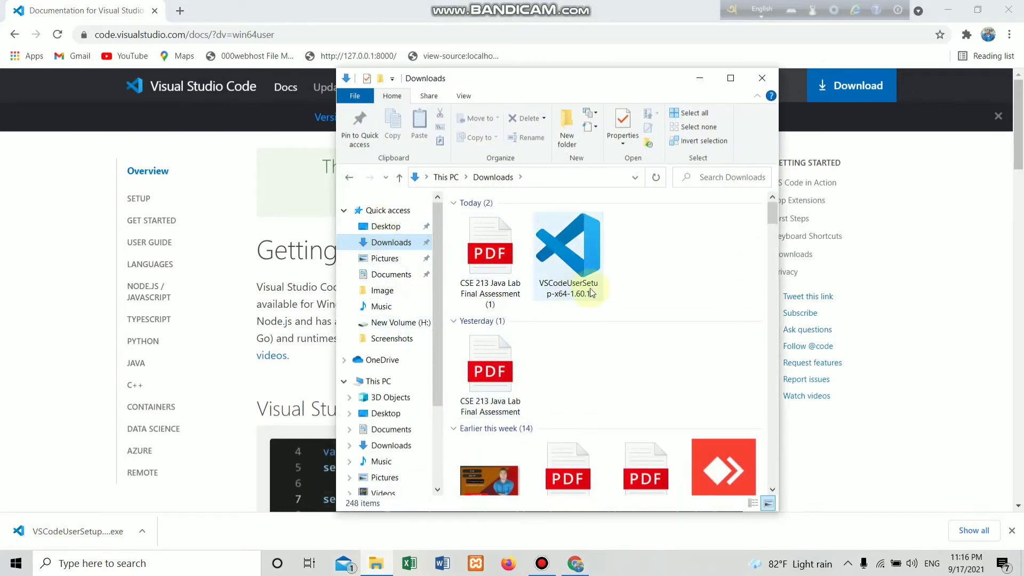
click(573, 278)
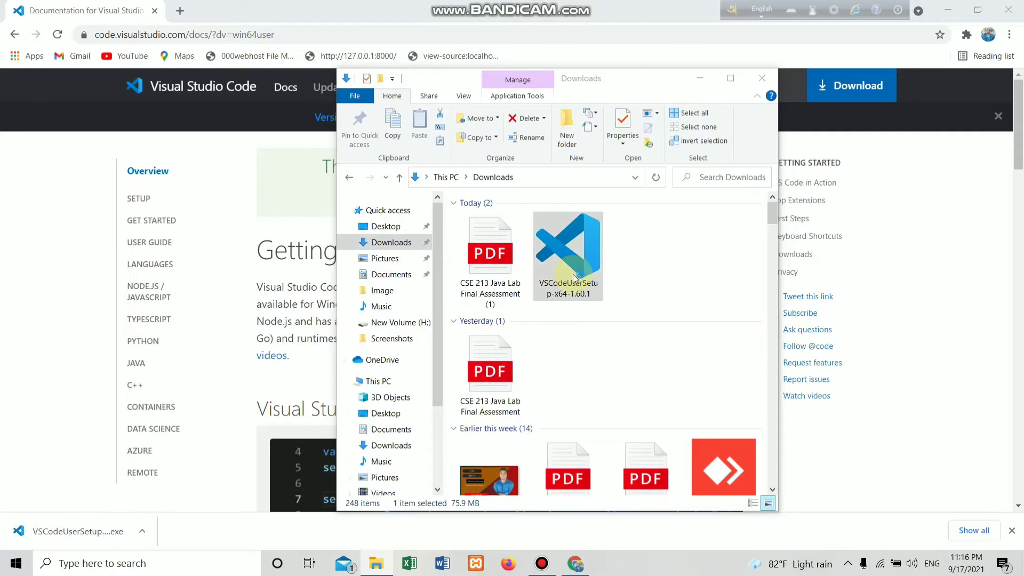
click(709, 78)
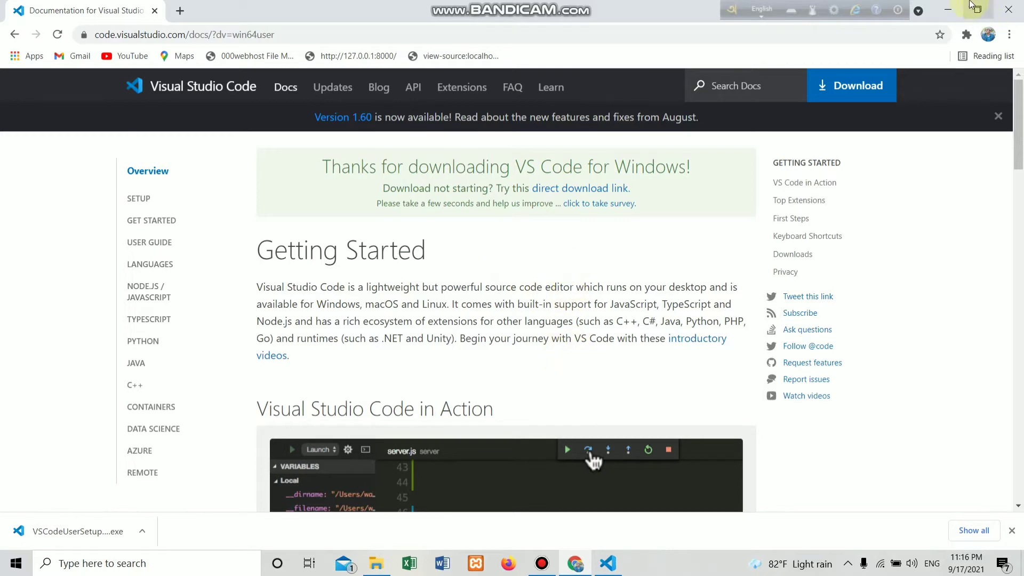
click(952, 6)
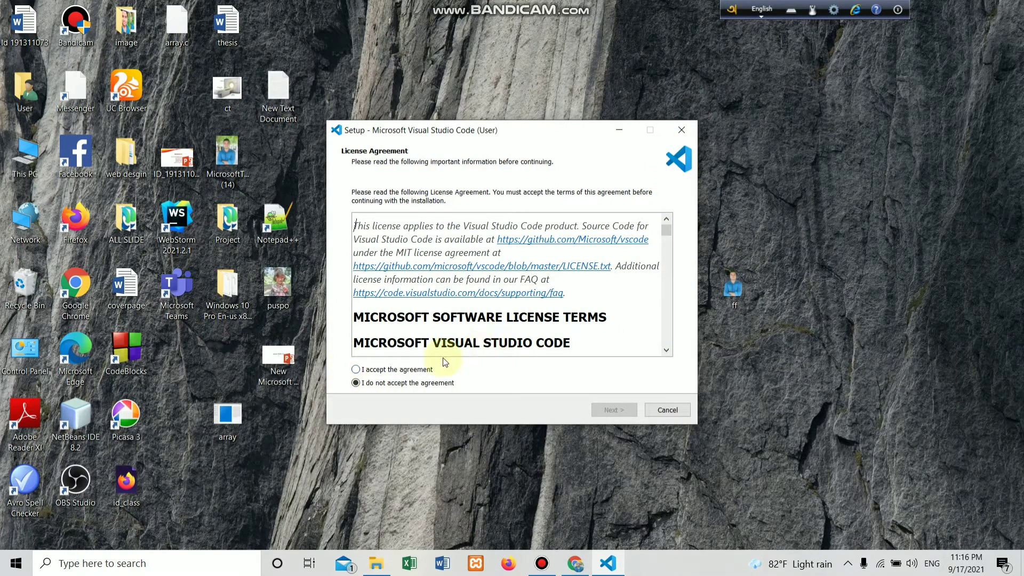
- Accept the license agreement and agree to install into the existing default Microsoft VS Code folder
click(356, 370)
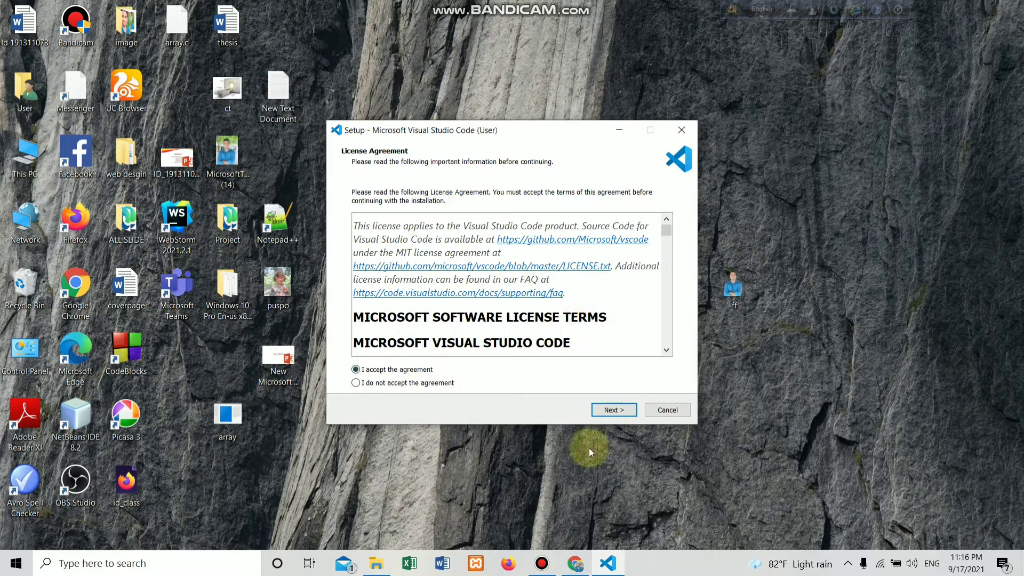
click(609, 411)
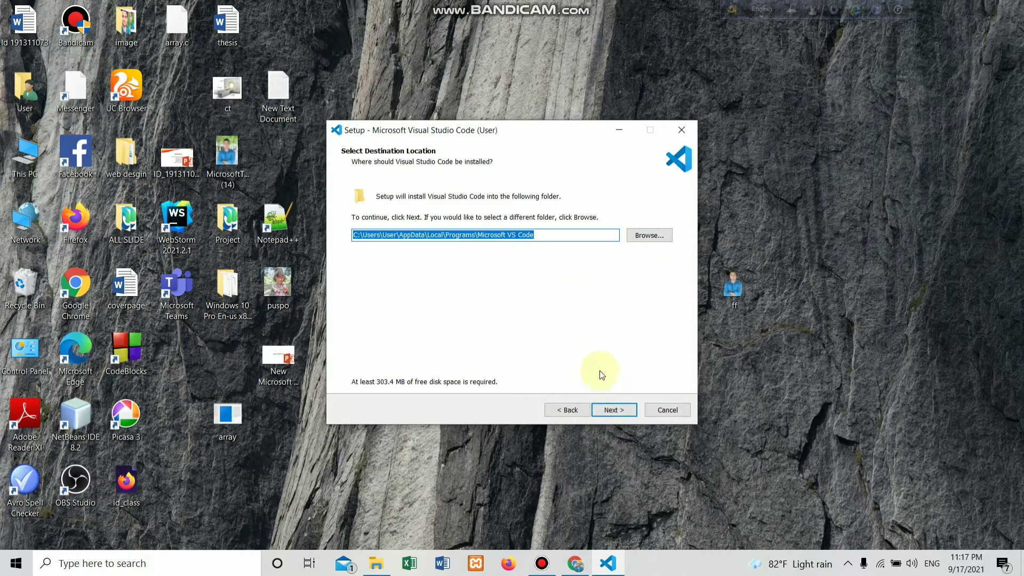
click(614, 408)
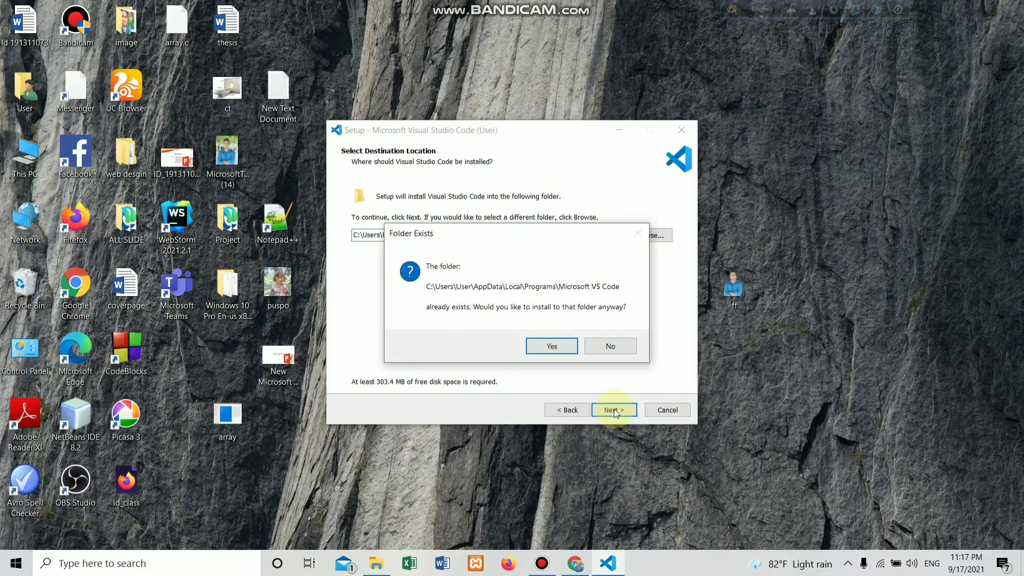
click(552, 346)
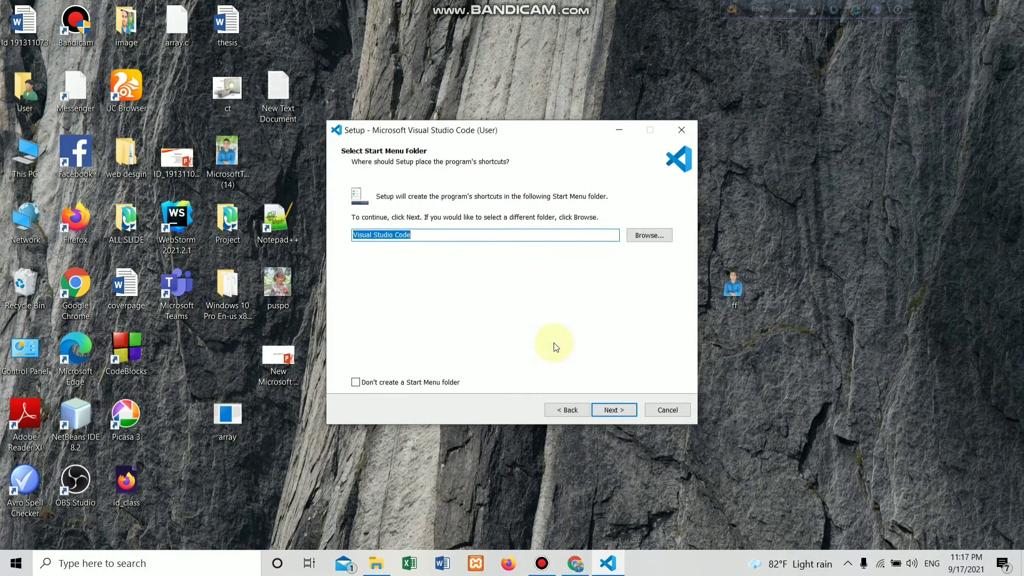
- Browse the Start Menu folders and keep Visual Studio Code as the folder for the program's shortcuts
click(644, 238)
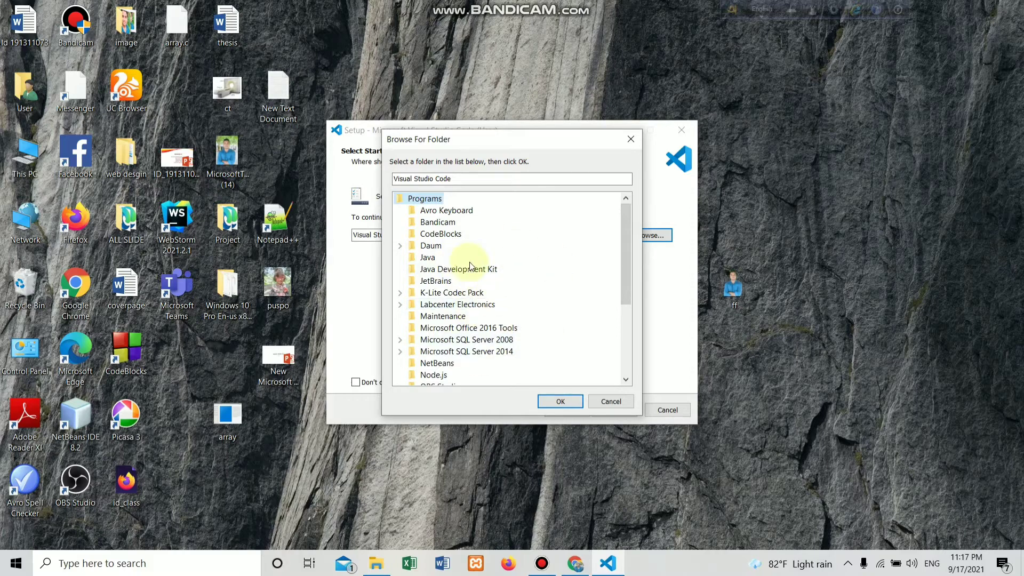
scroll(480, 261, down, 3)
scroll(476, 266, down, 1)
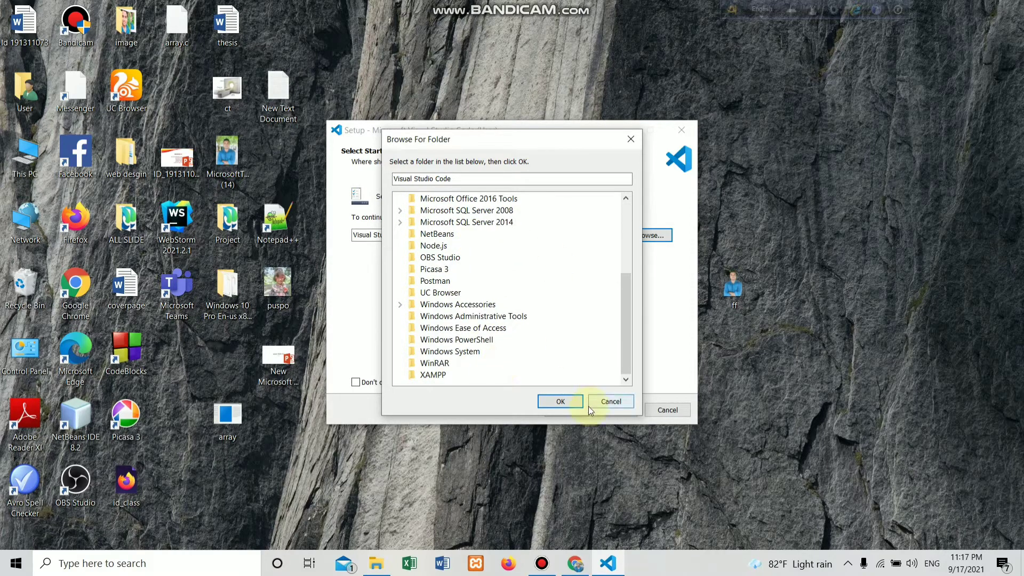
click(563, 401)
click(613, 410)
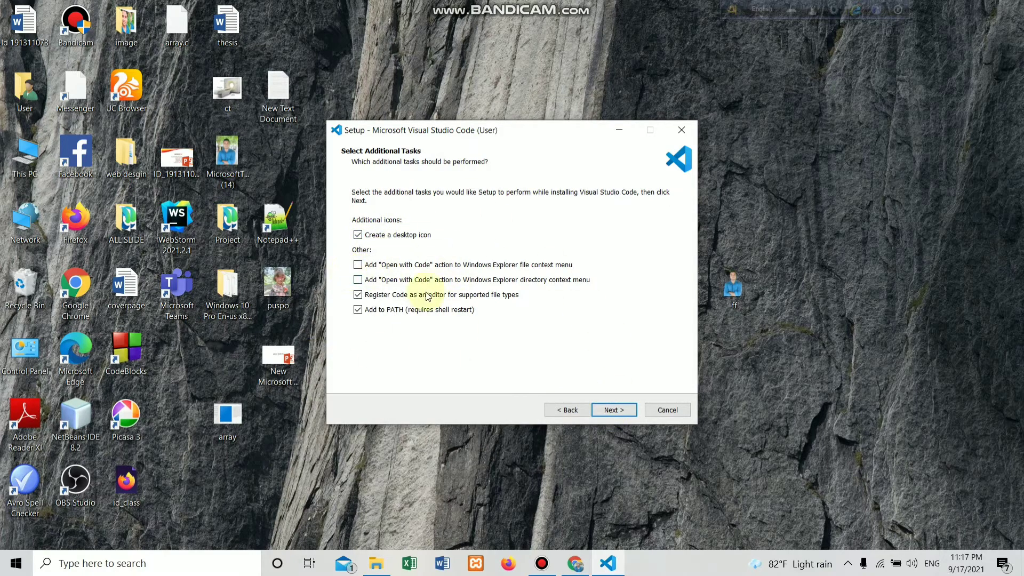
- Keep the preselected additional tasks, install Visual Studio Code, and finish setup with the option to launch it
click(606, 414)
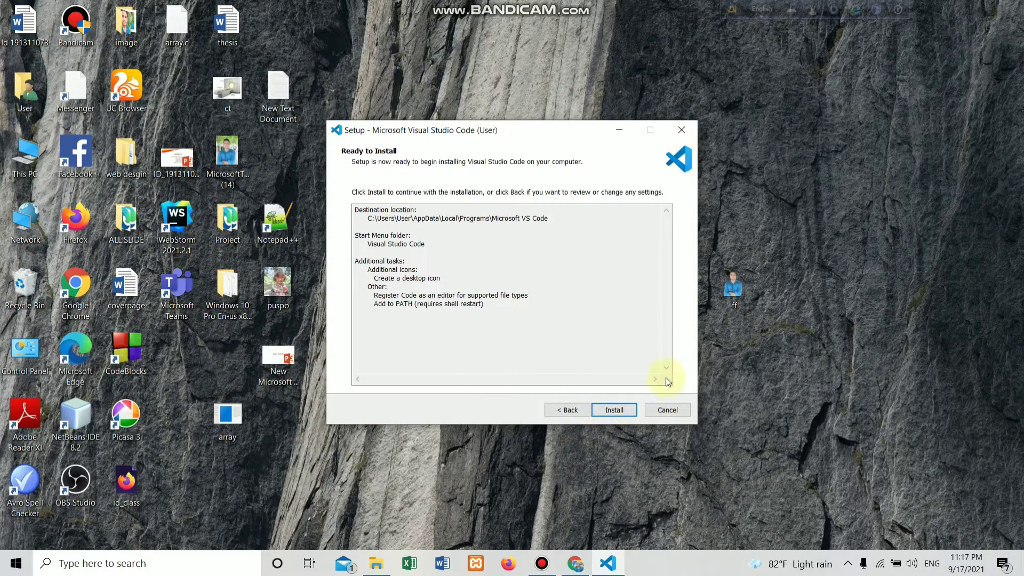
click(612, 411)
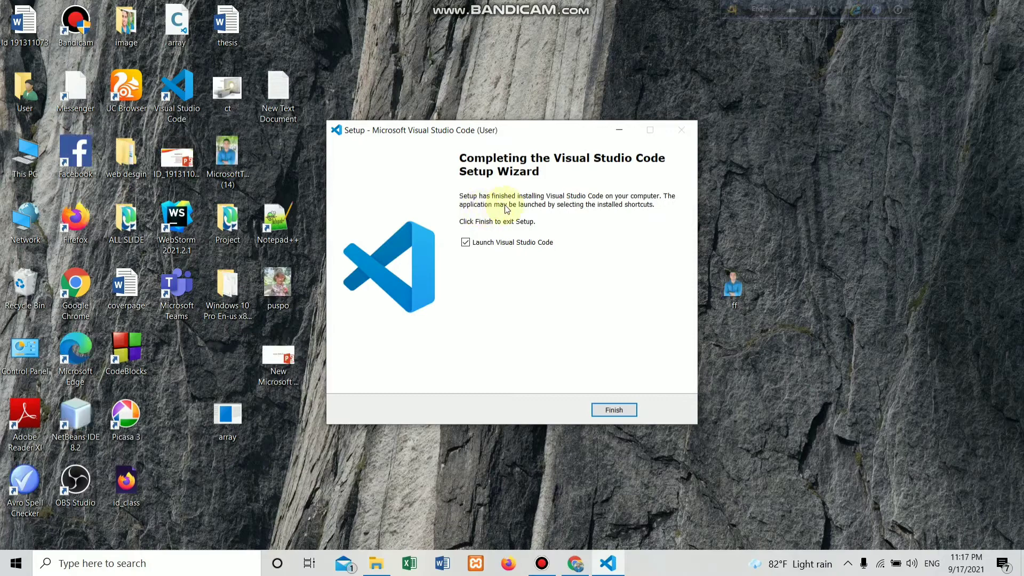
click(615, 411)
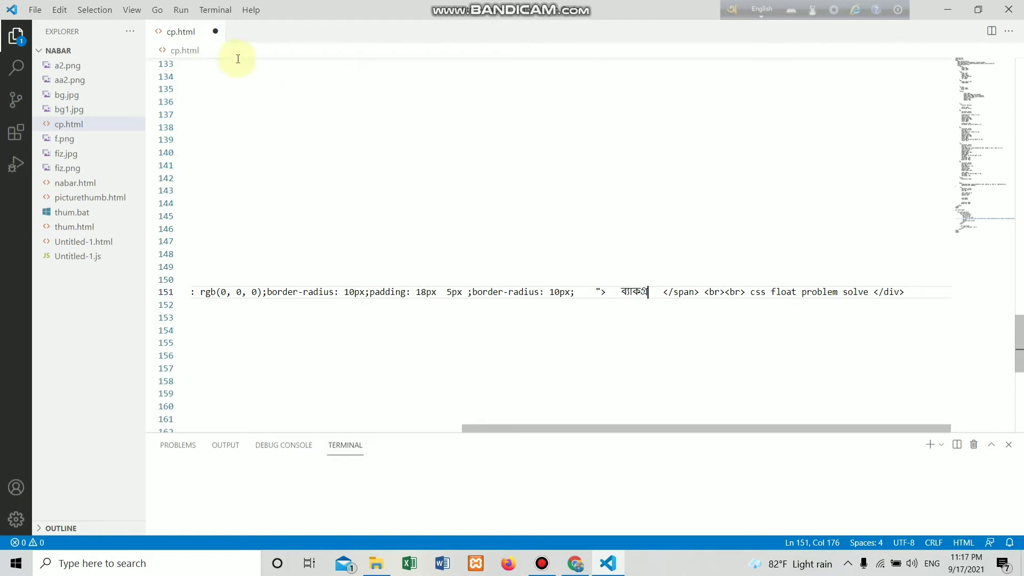
- Close cp.html without saving its changes and create a new untitled file
click(216, 32)
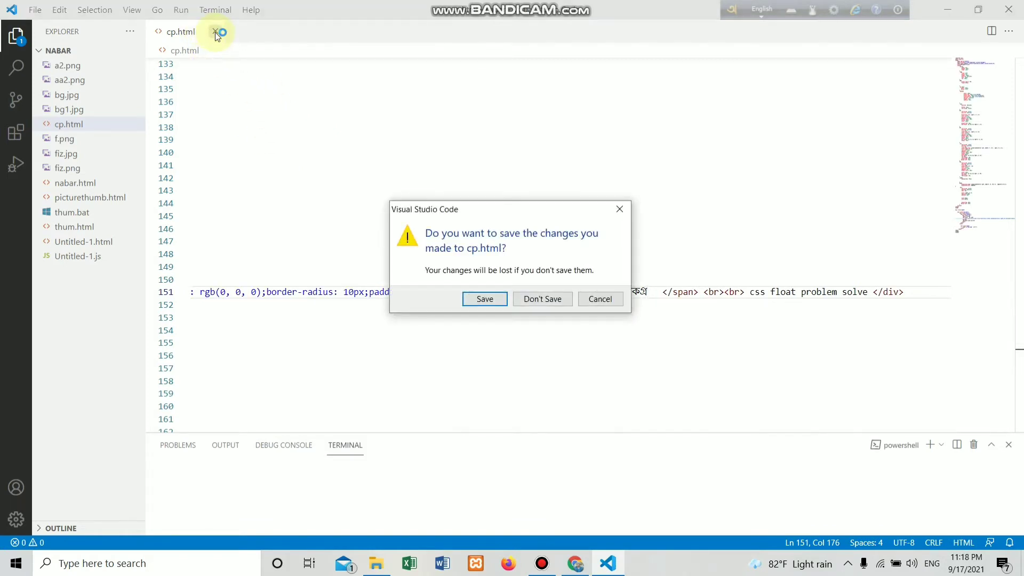
click(531, 302)
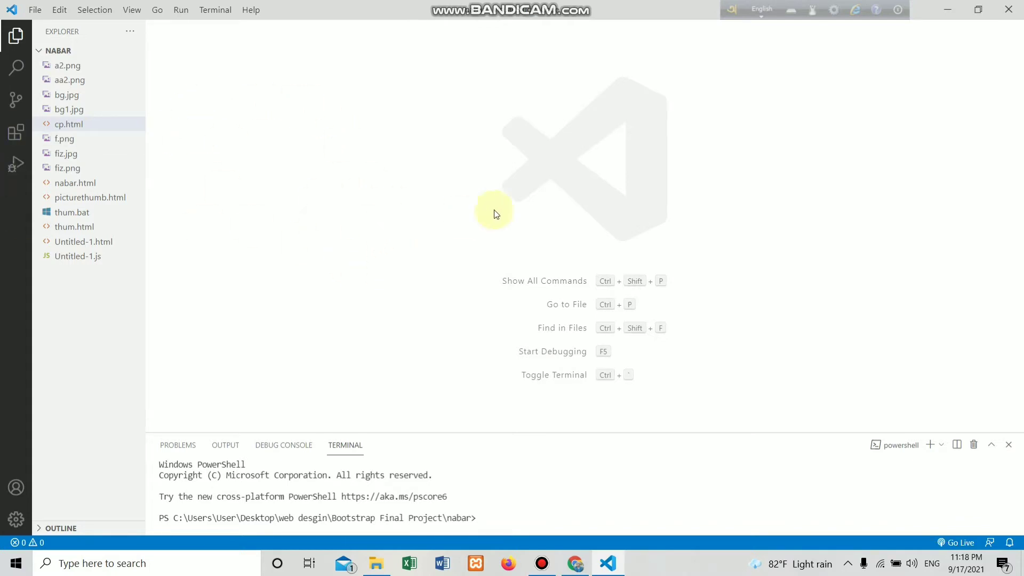
click(34, 10)
click(56, 30)
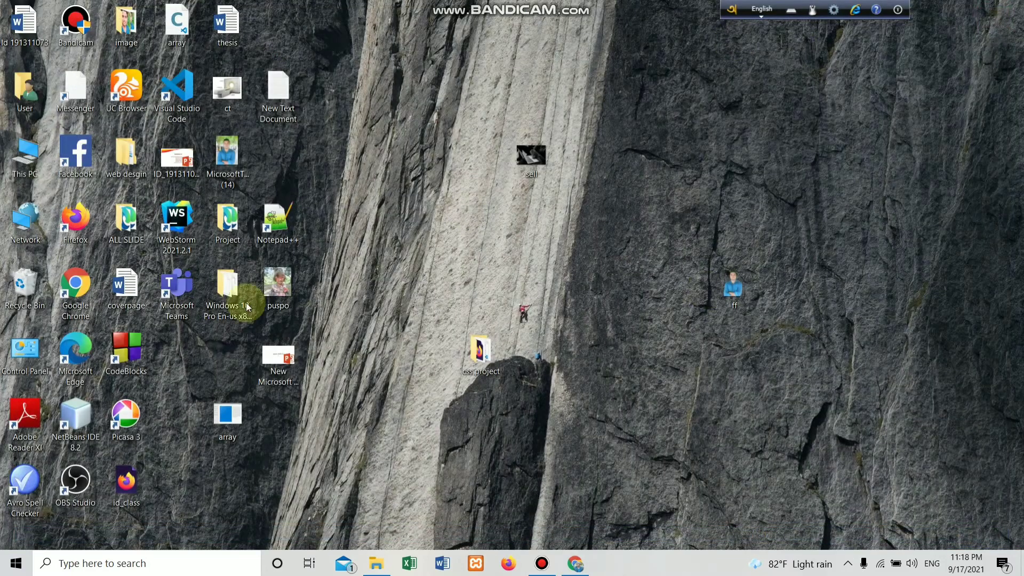
- Refresh the desktop and reopen Visual Studio Code from its desktop shortcut
right_click(400, 220)
click(447, 244)
right_click(380, 155)
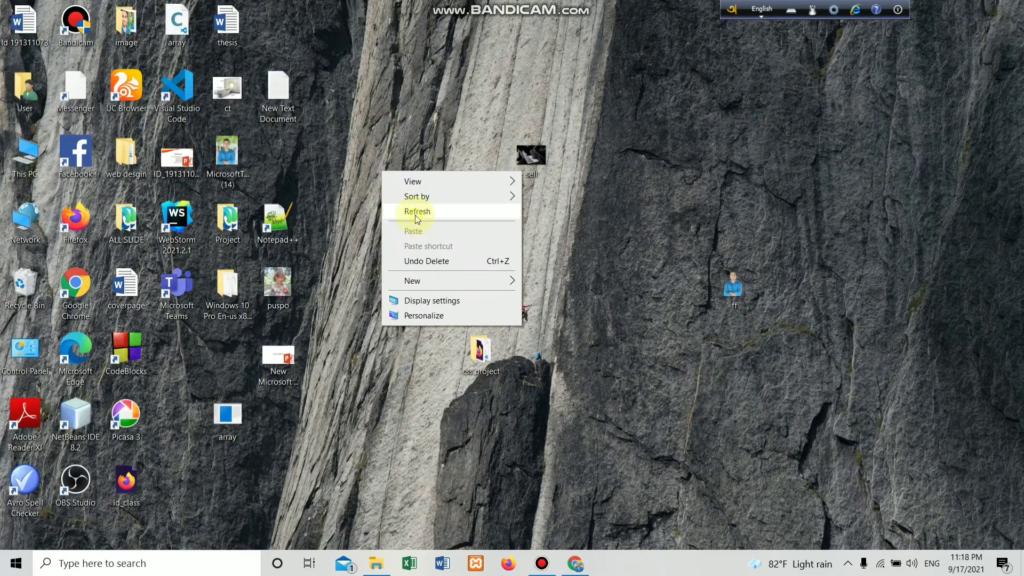
right_click(393, 174)
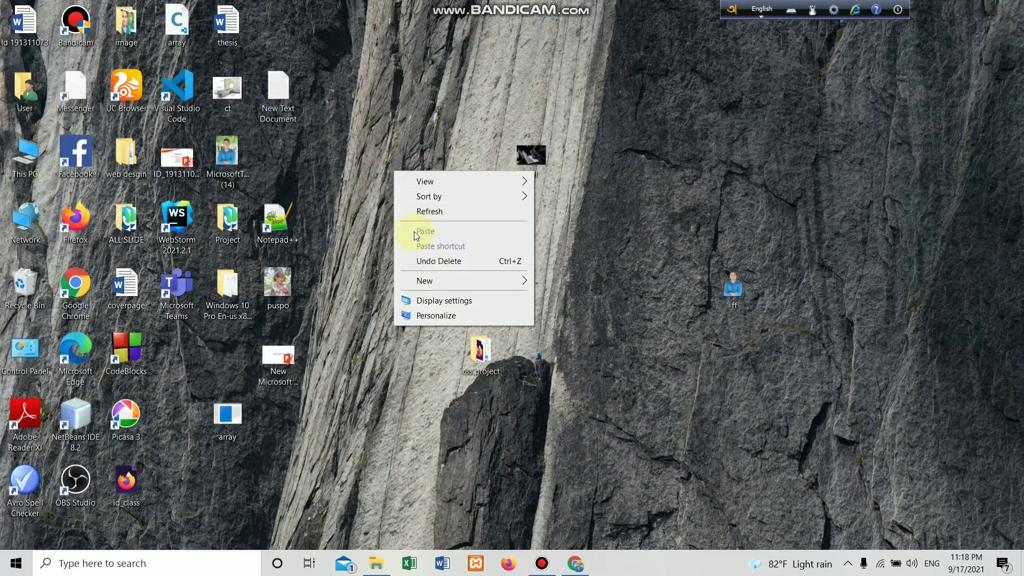
click(412, 211)
double_click(184, 98)
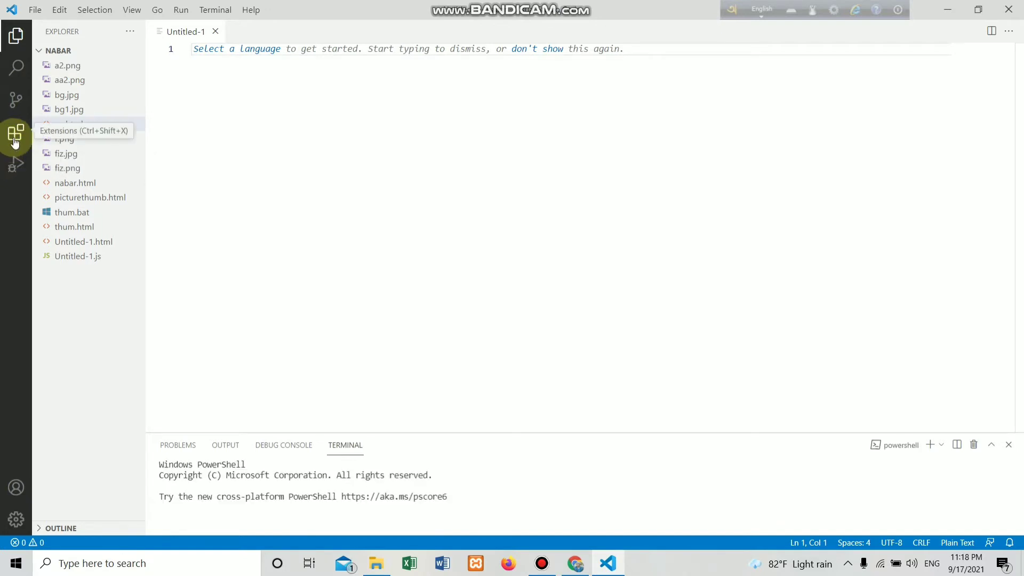
- Review the installed Live Server extension's details, collapse the installed extensions list, and close the details page
click(15, 140)
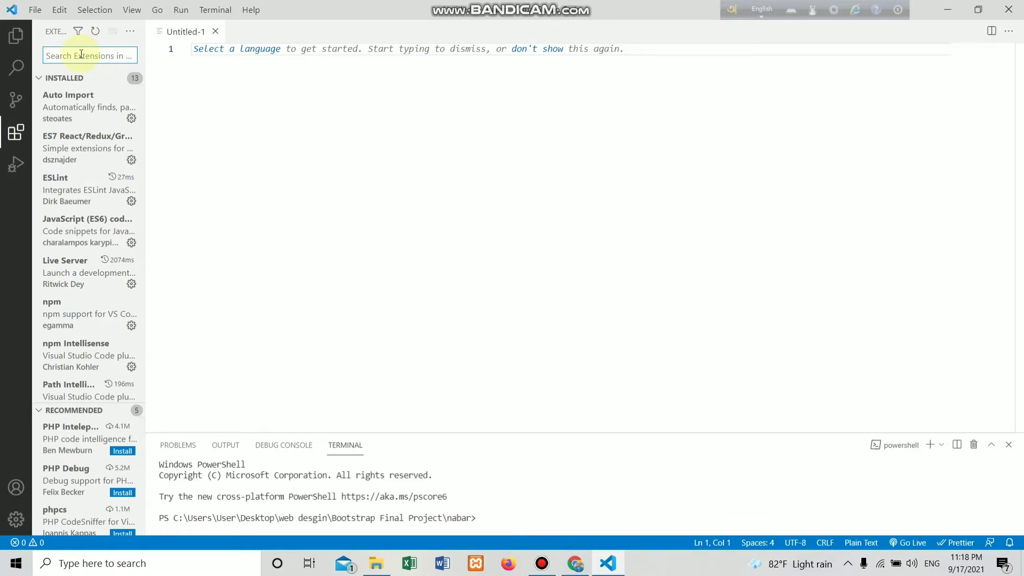
mouse_move(66, 266)
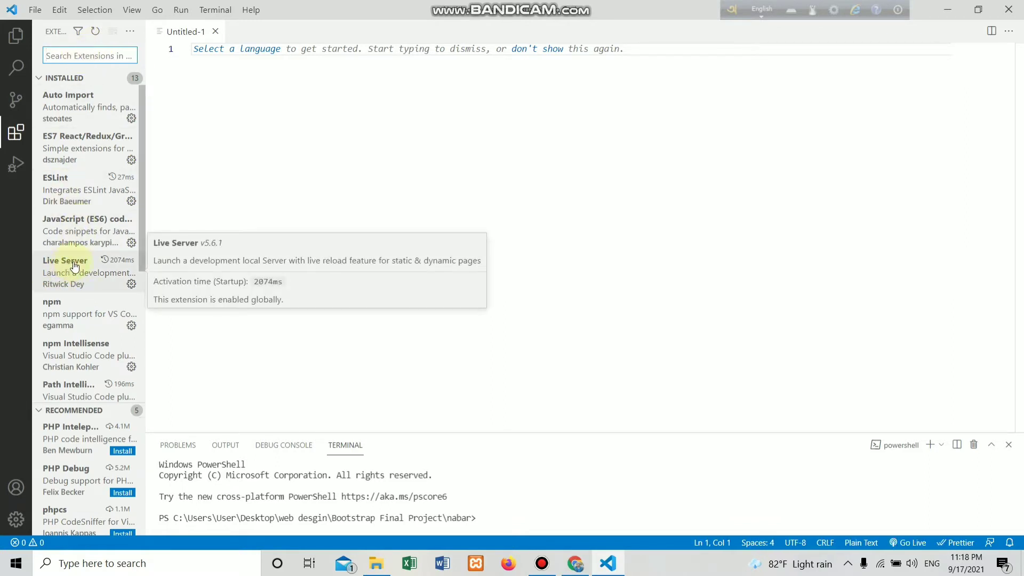
click(71, 265)
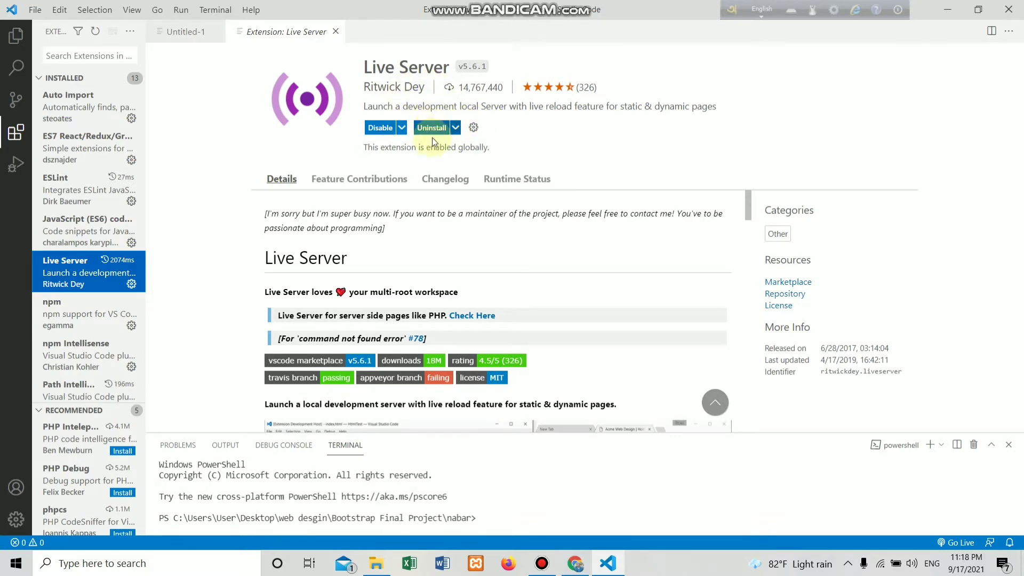
click(41, 81)
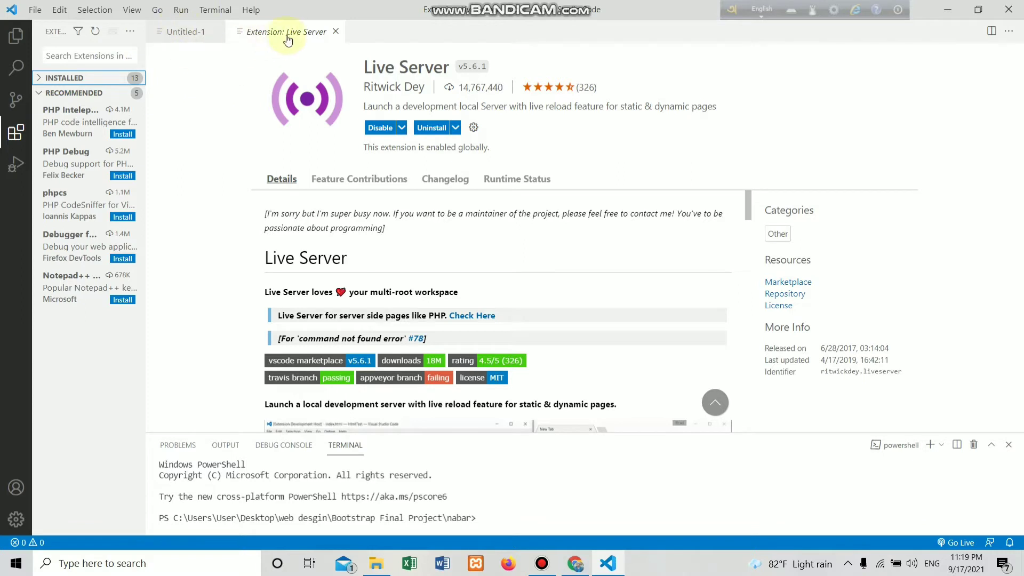
click(334, 31)
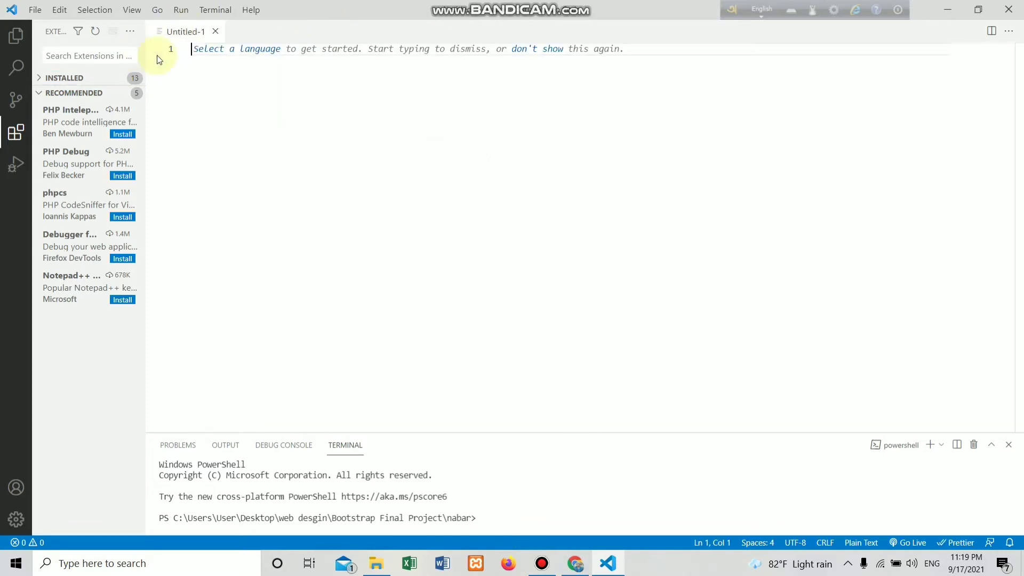
- Close the empty untitled file, show the file explorer, and start a new untitled file
click(215, 32)
click(16, 42)
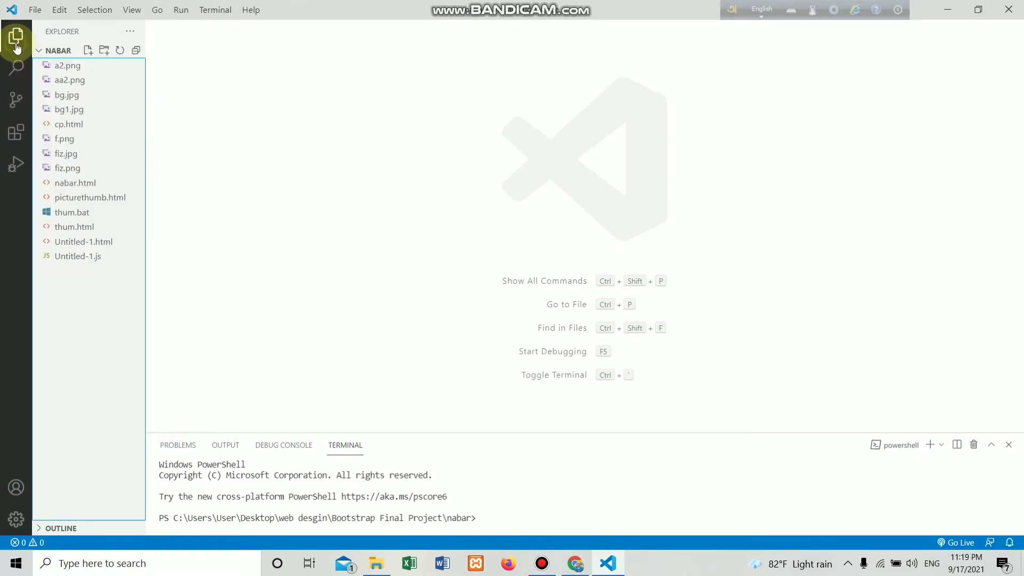
click(129, 31)
click(282, 57)
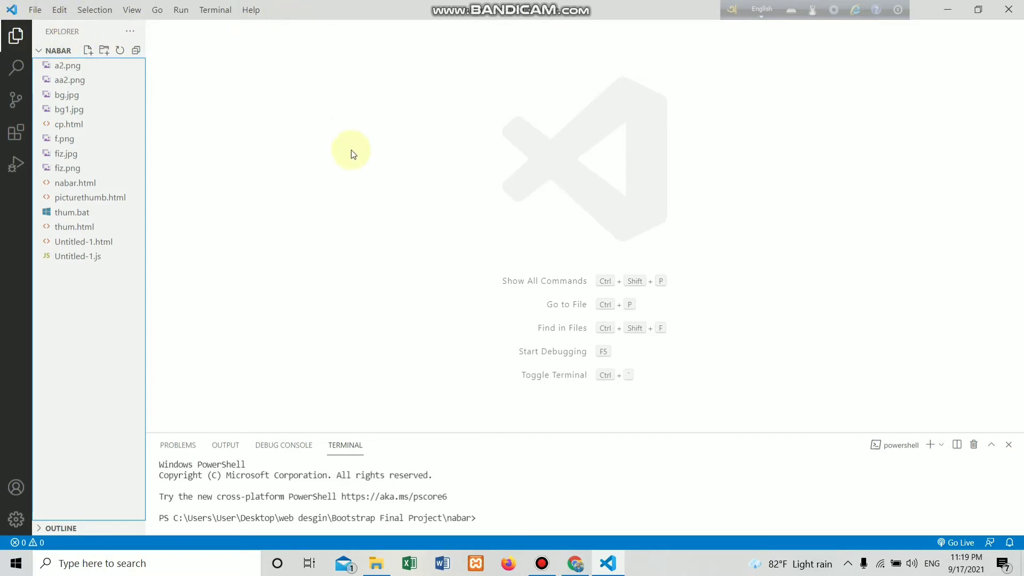
key(ctrl+n)
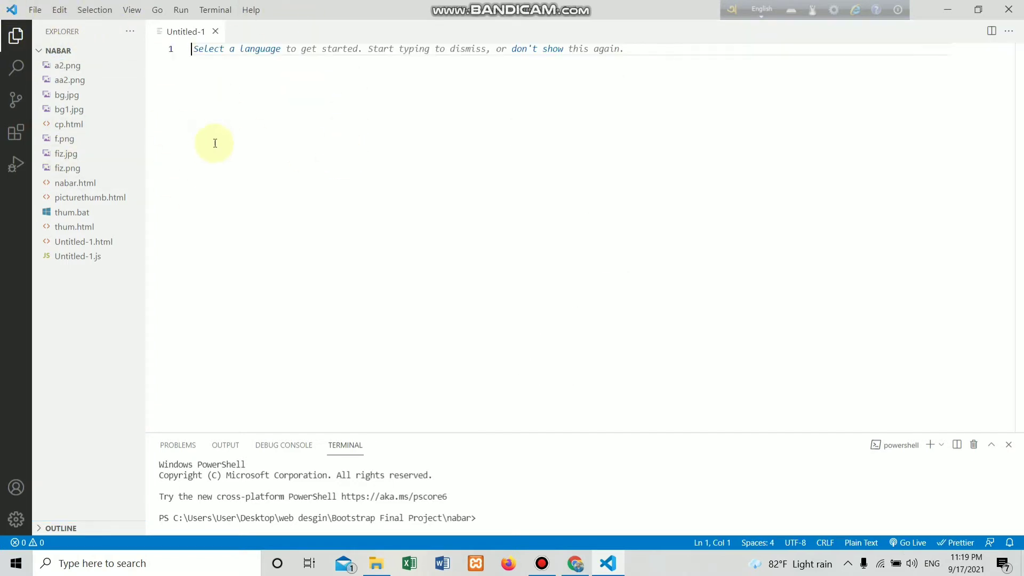
- Save the new untitled file to the Desktop folder as VS.html
key(ctrl+s)
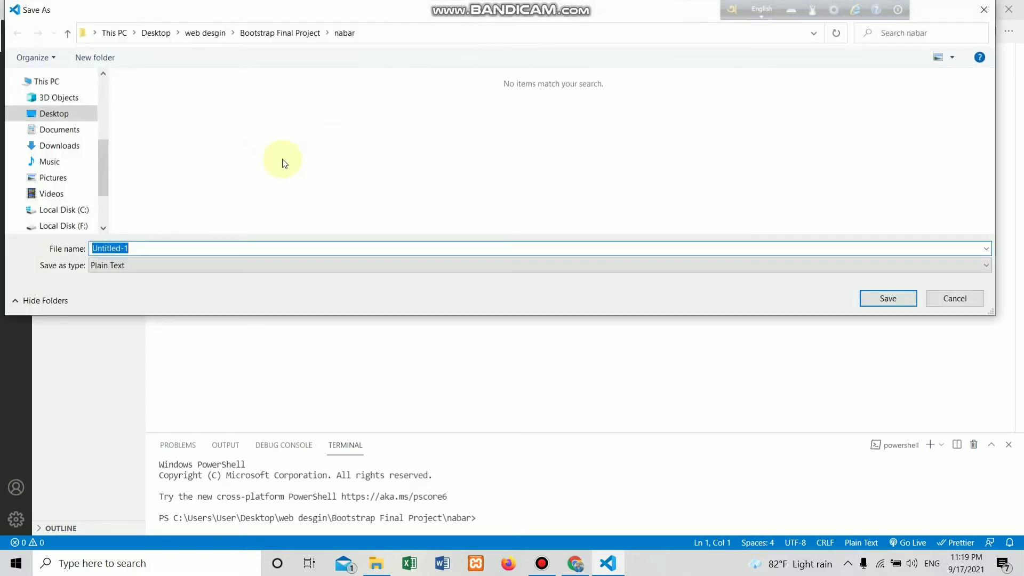
click(67, 34)
click(67, 34)
click(68, 34)
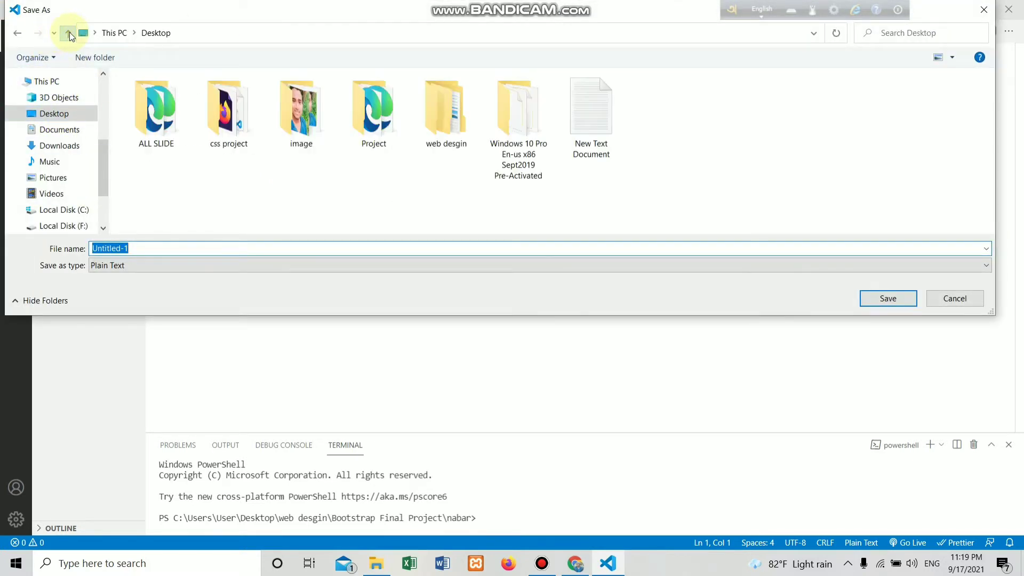
click(68, 34)
click(68, 34)
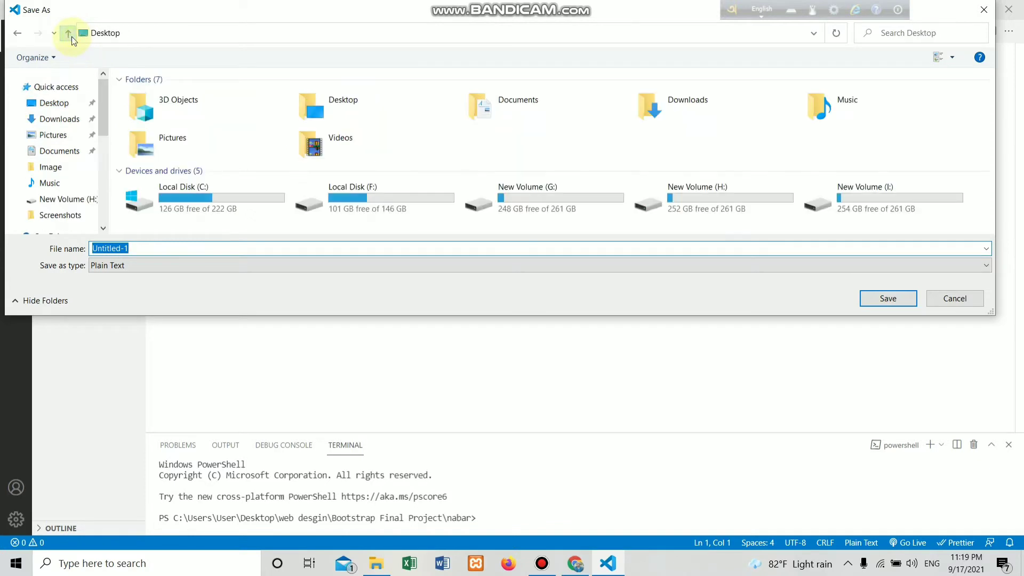
click(56, 104)
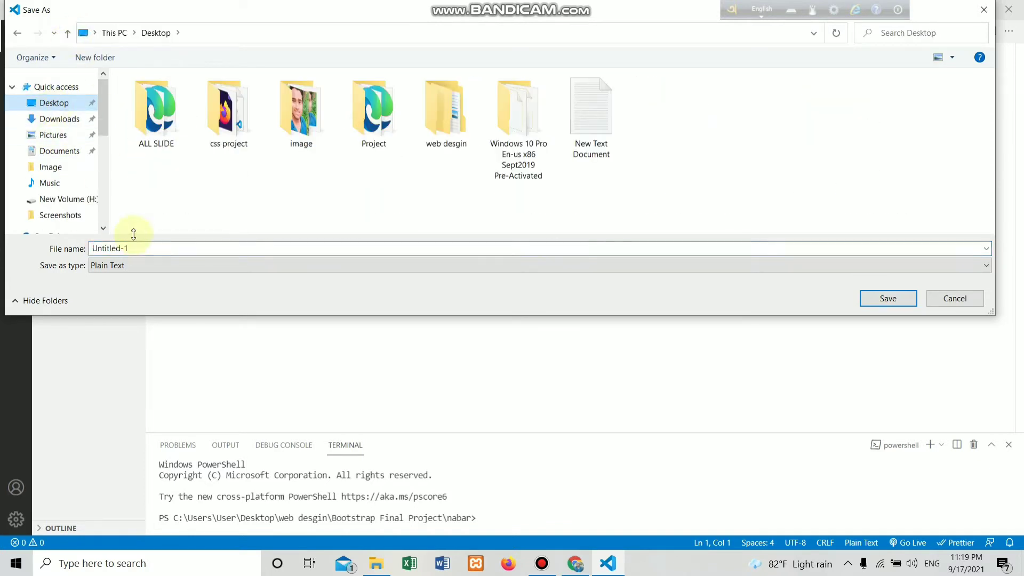
key(BackSpace)
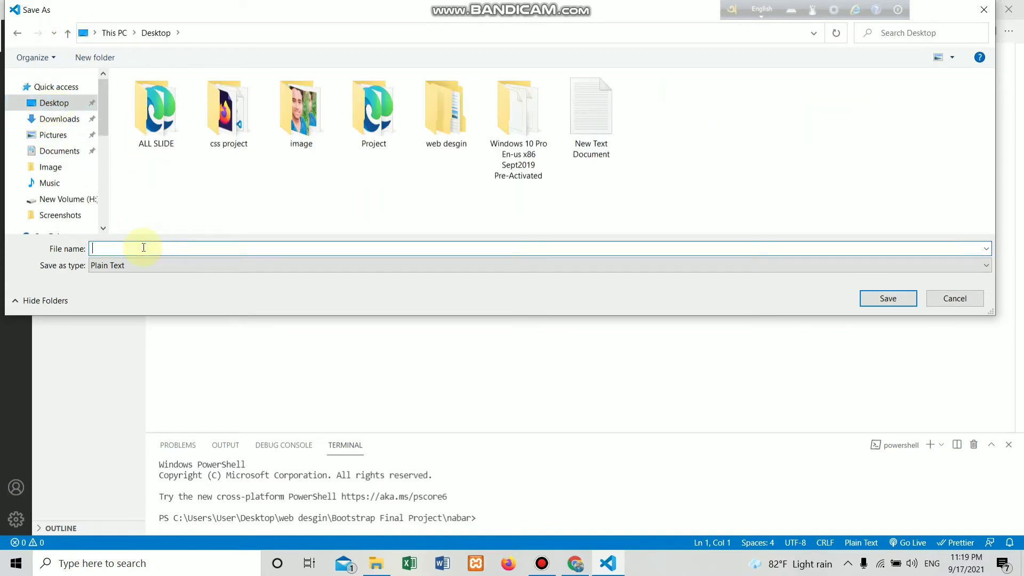
text(VS.html)
key(Return)
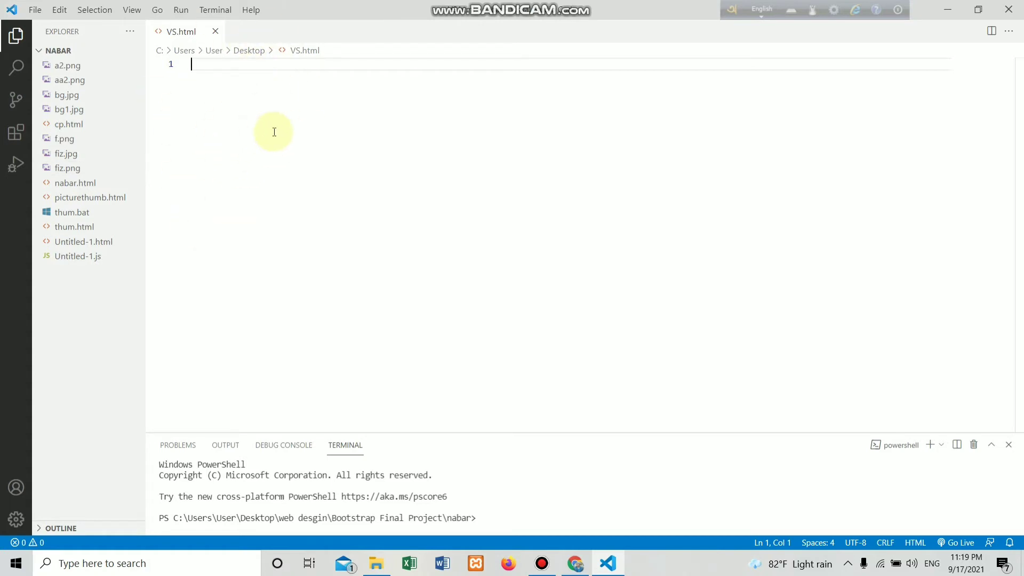
click(539, 555)
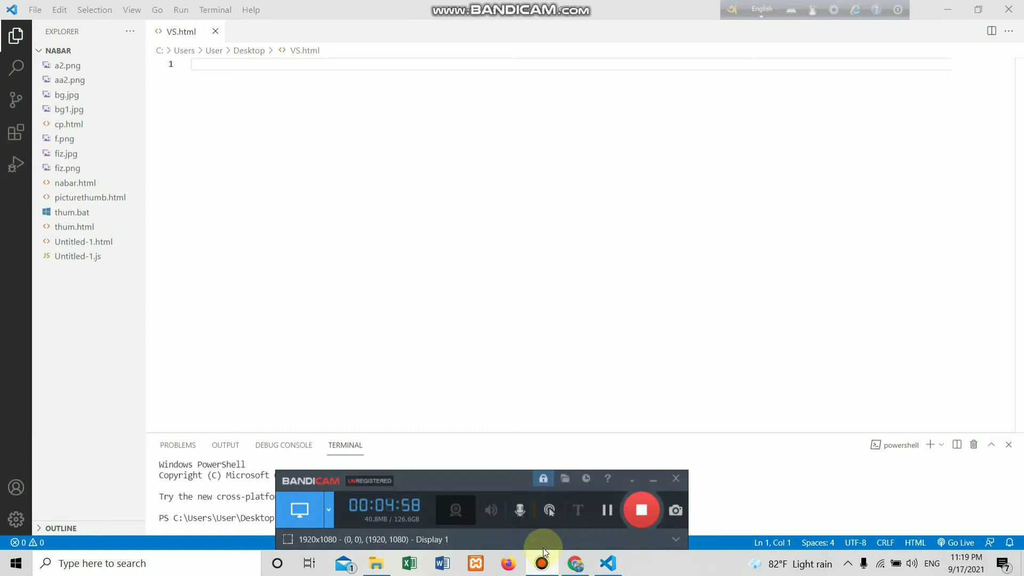
click(649, 475)
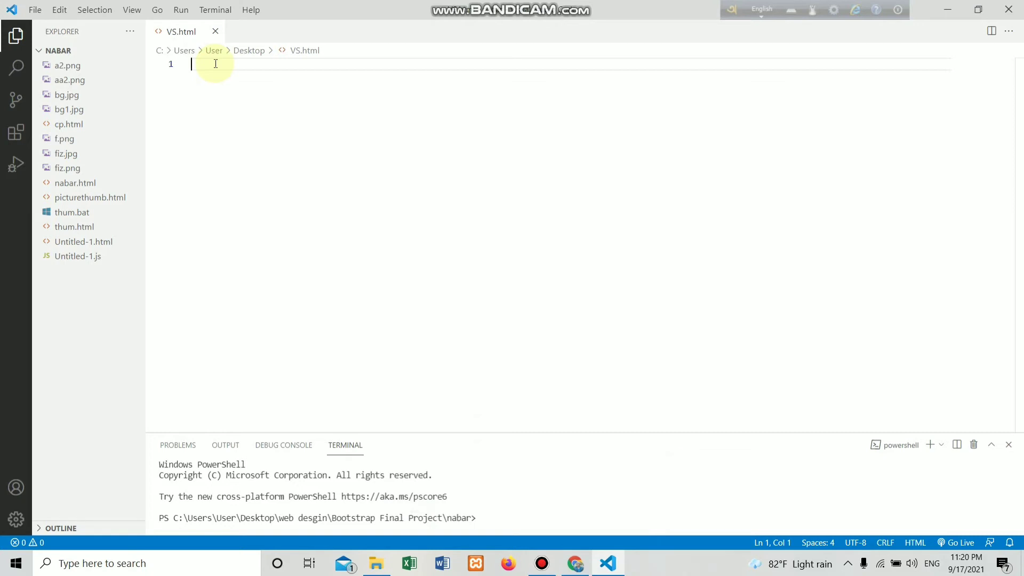
- Insert the HTML boilerplate into VS.html by expanding the Emmet abbreviation "!"
text(!)
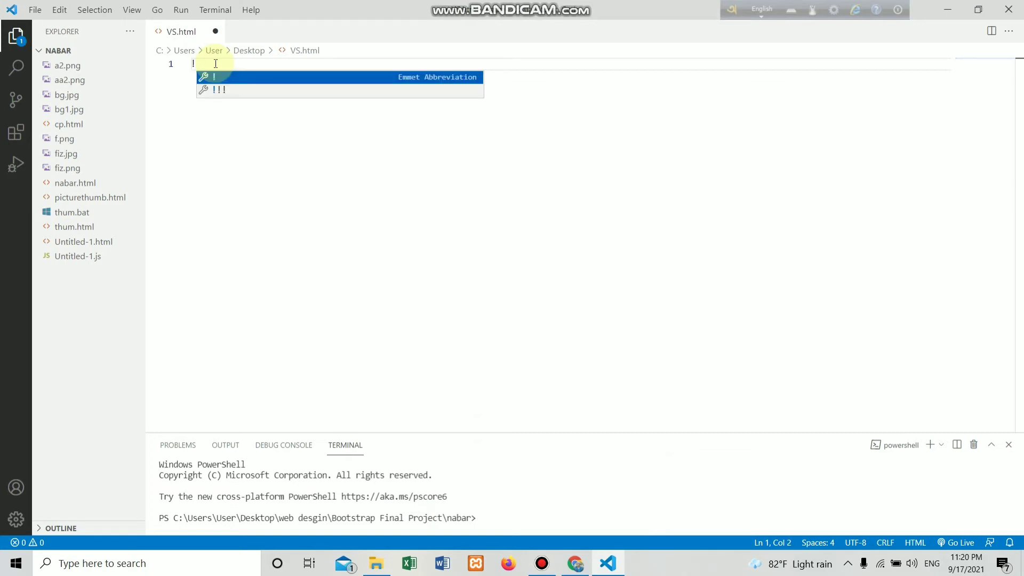
key(Tab)
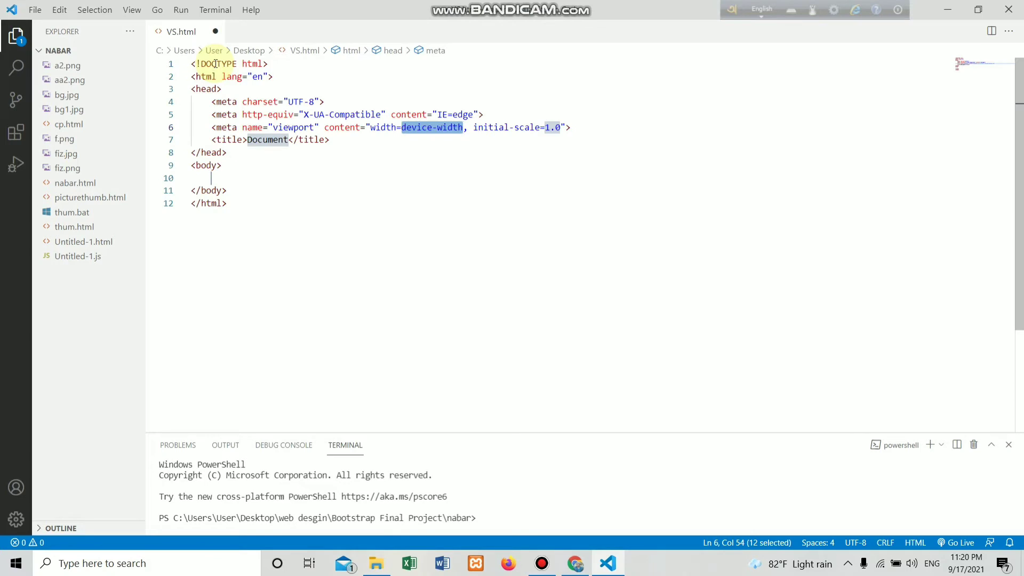
- Examine the generated HTML boilerplate, highlighting the whole document, its meta tags and the title line
drag(279, 210, 187, 64)
click(258, 203)
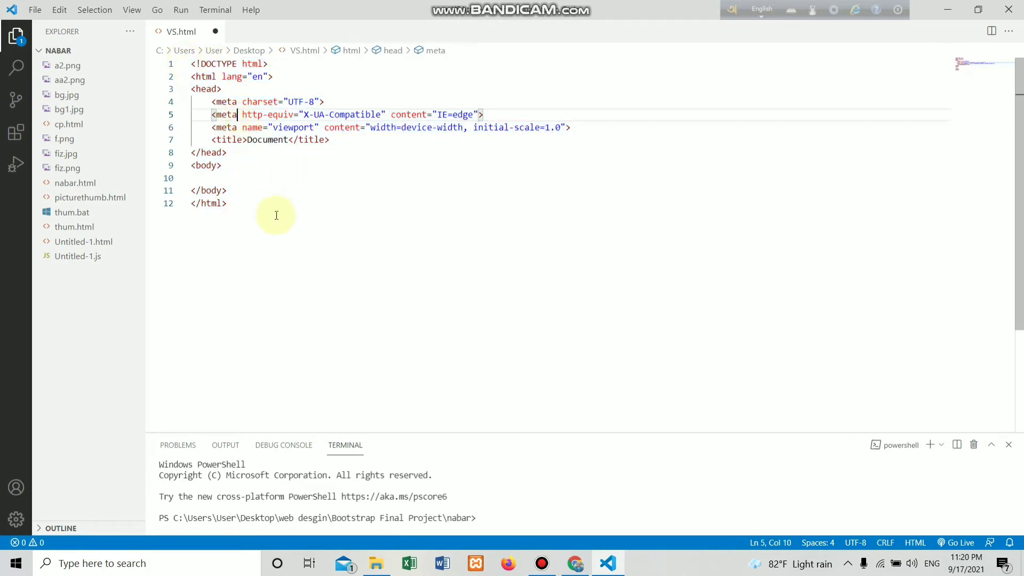
drag(257, 203, 176, 64)
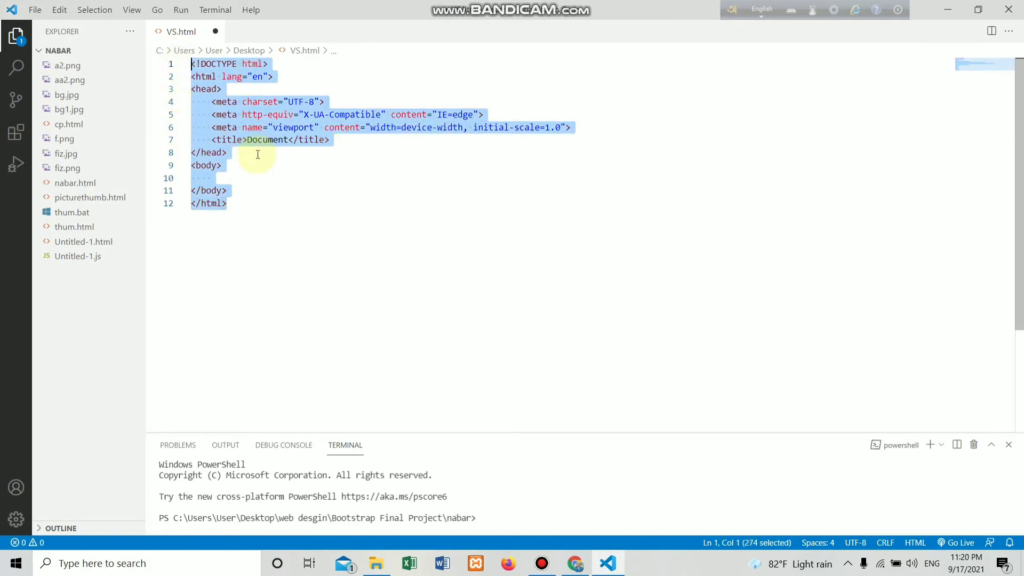
click(278, 171)
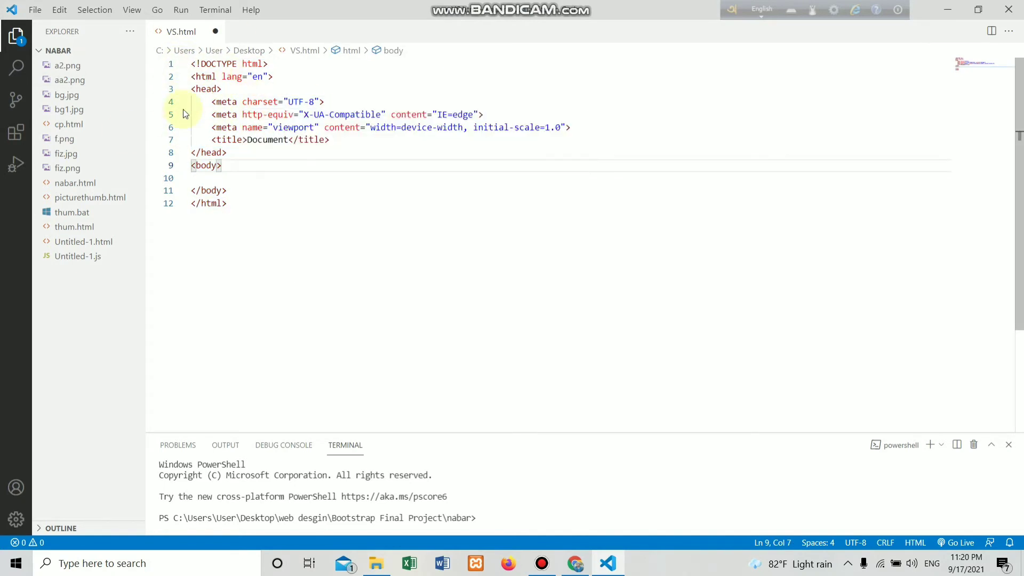
drag(265, 208, 170, 60)
click(274, 205)
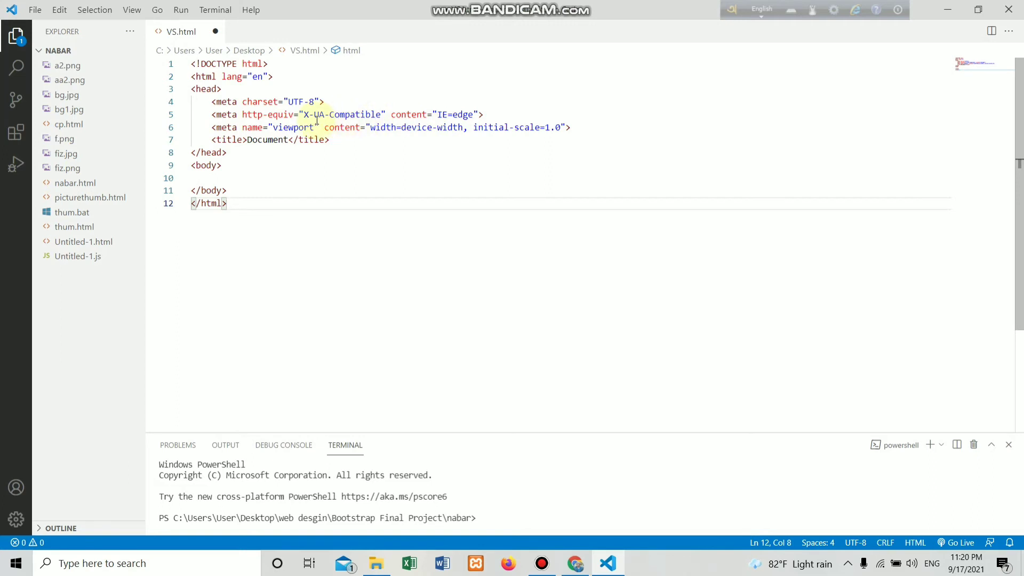
drag(319, 127, 560, 139)
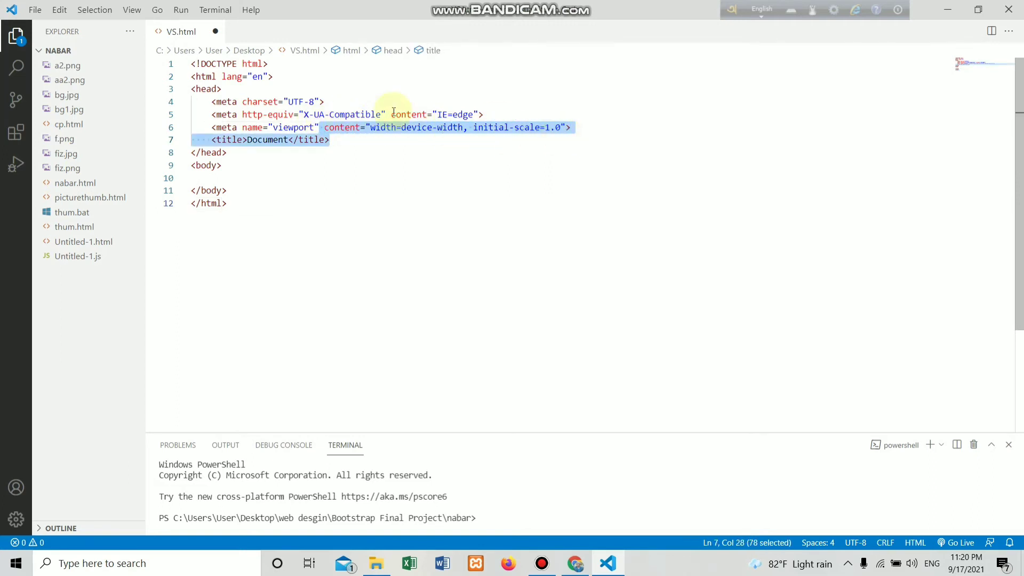
drag(201, 101, 575, 127)
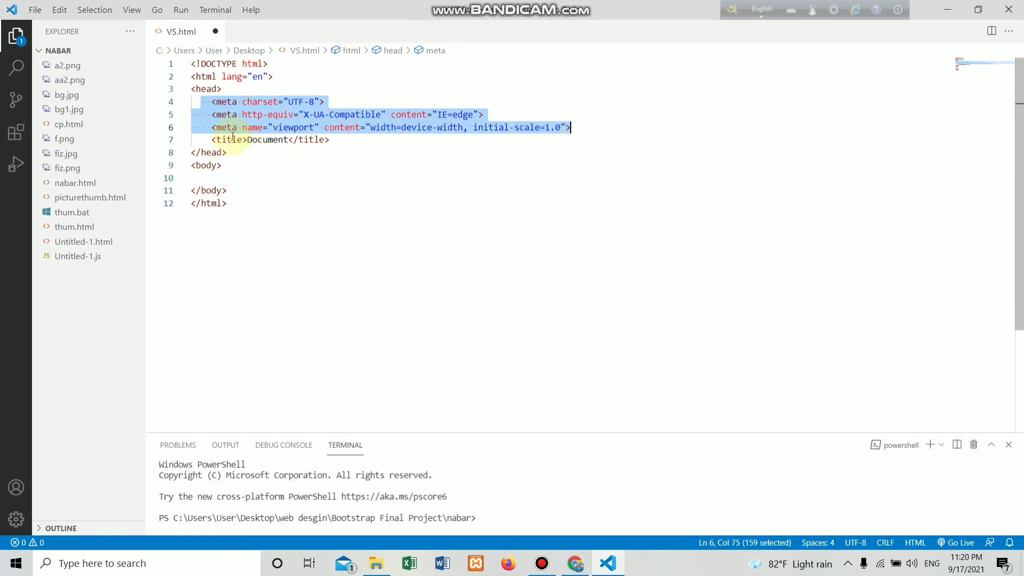
click(335, 145)
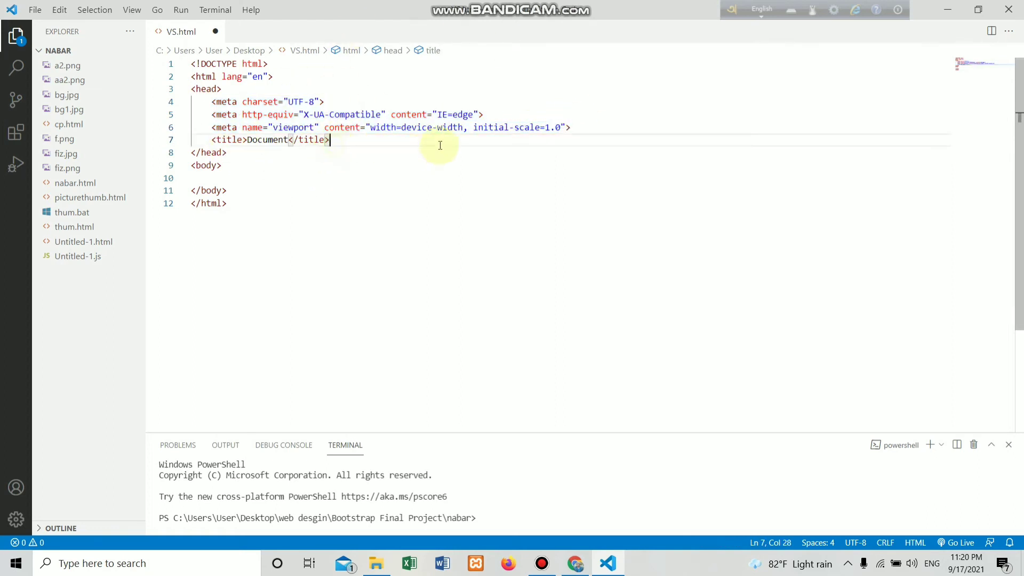
- Replace the placeholder page title "Document" with "vs code"
double_click(256, 141)
key(BackSpace)
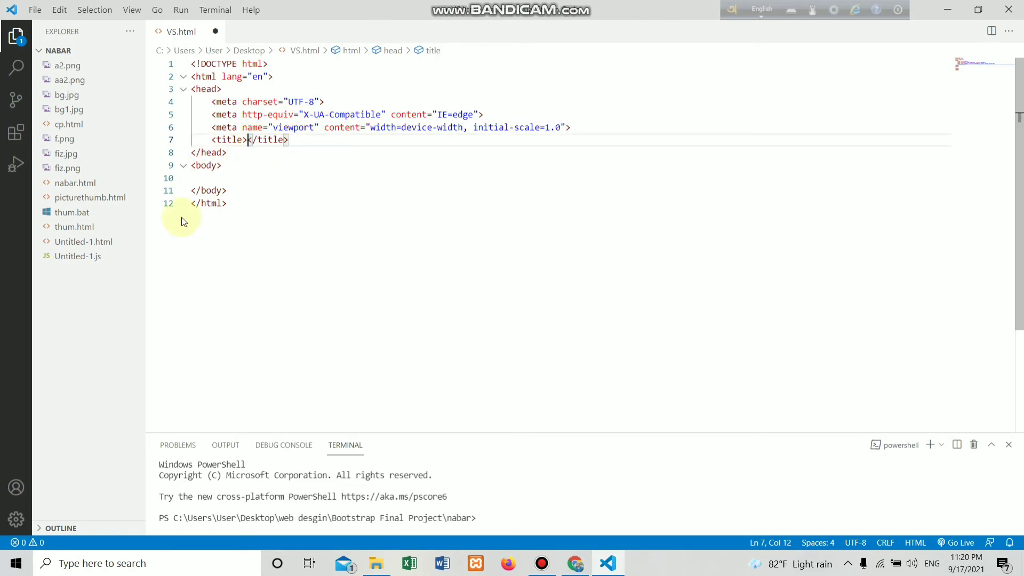
text(vs code)
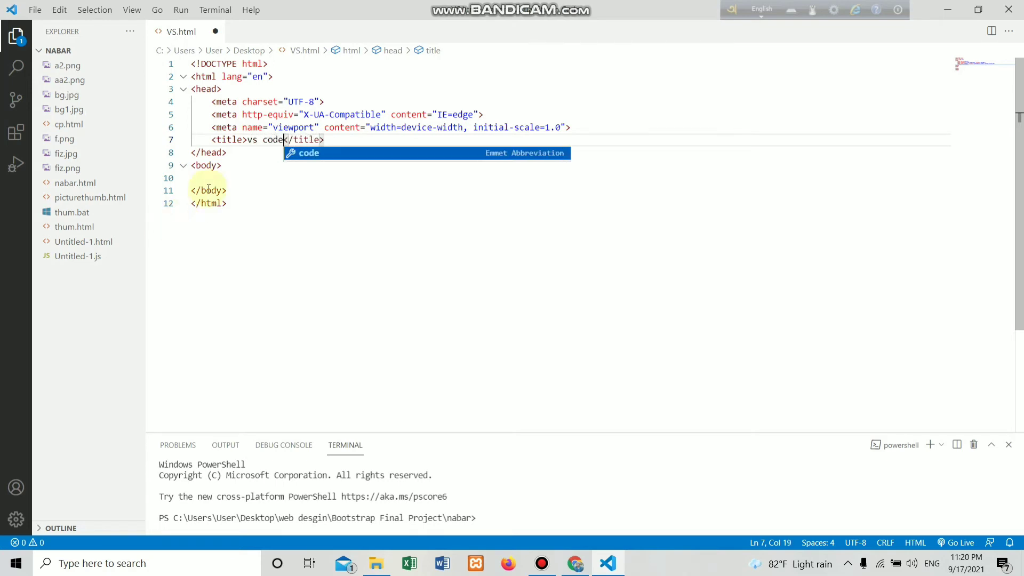
- Enter the text "hello world" in the body of the page and save VS.html
click(245, 177)
text(hello world)
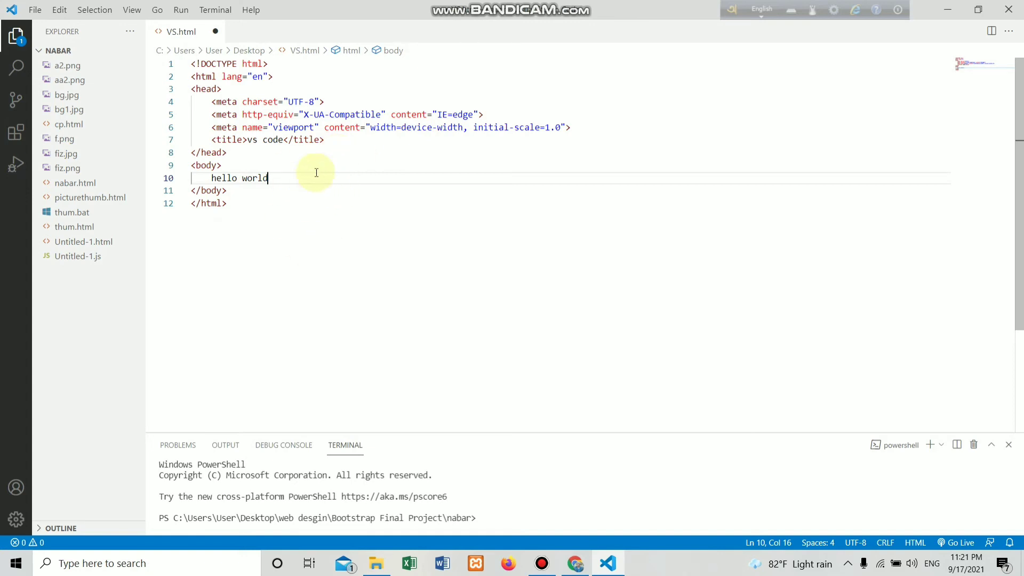
key(ctrl+s)
- On the Windows desktop, move the VS file to an empty spot near the centre and open it in Firefox
right_click(357, 158)
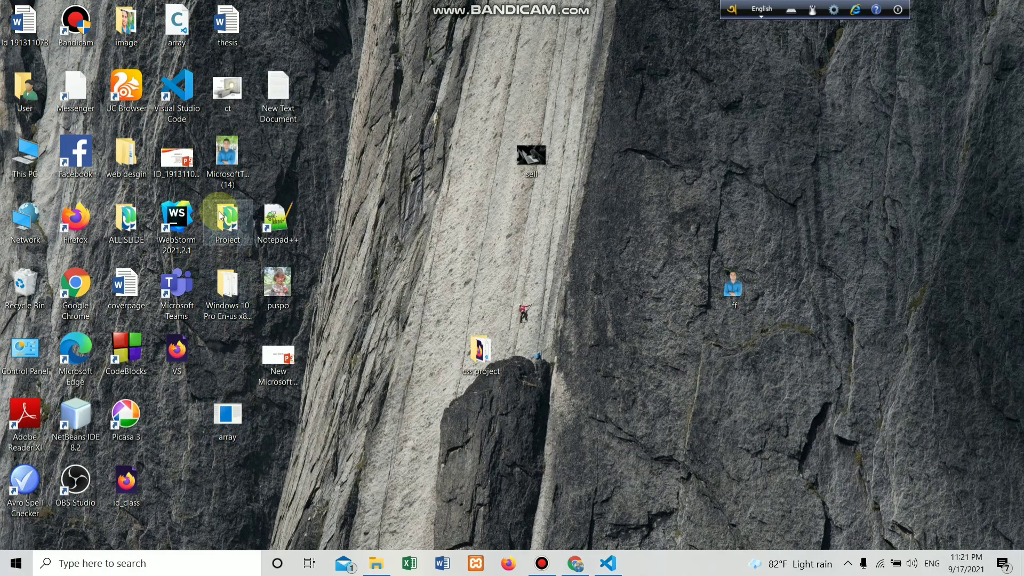
drag(178, 353, 510, 251)
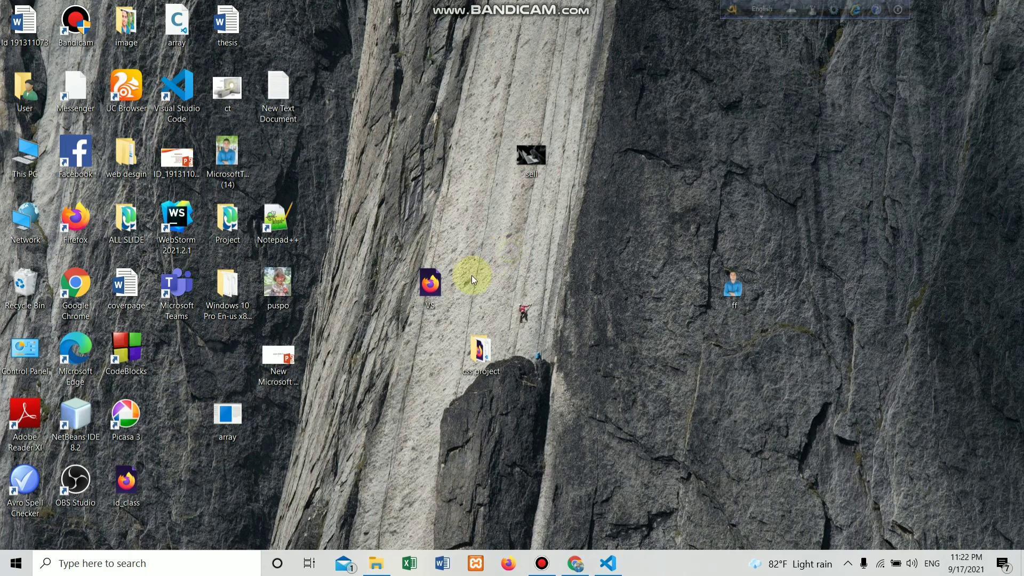
double_click(414, 287)
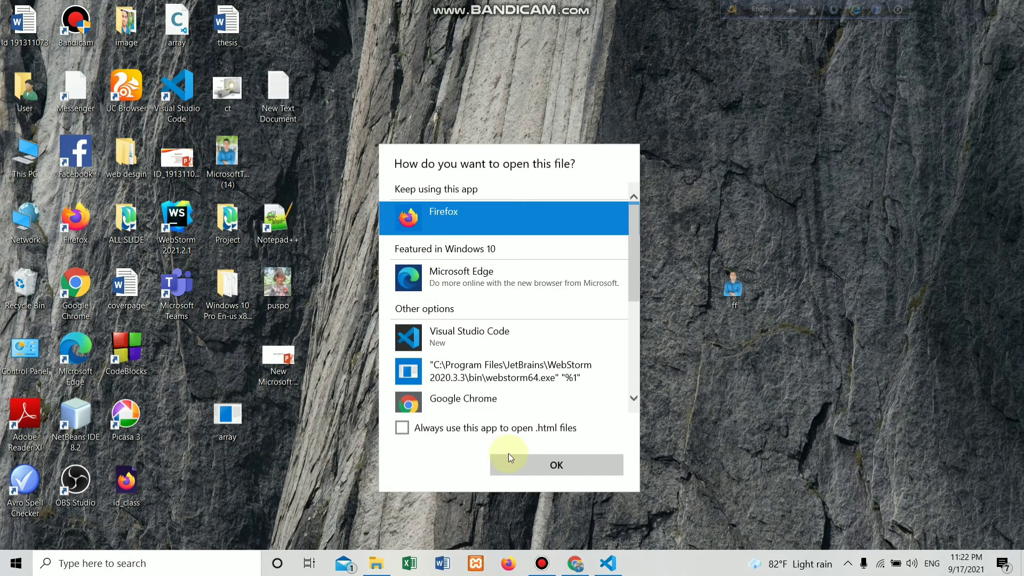
click(517, 459)
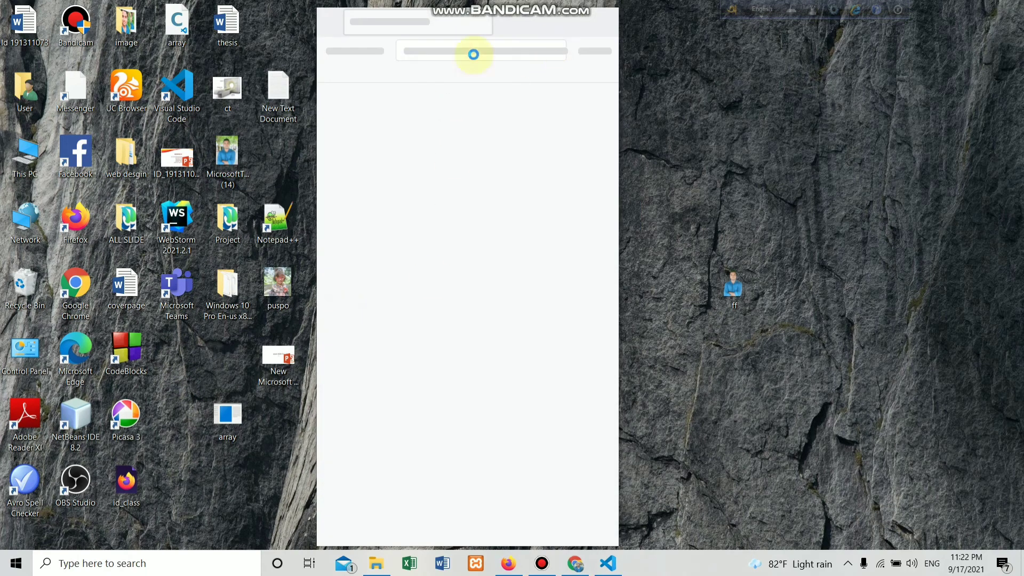
- Maximize the Firefox window and check the body text shown on the rendered page
drag(395, 77, 272, 75)
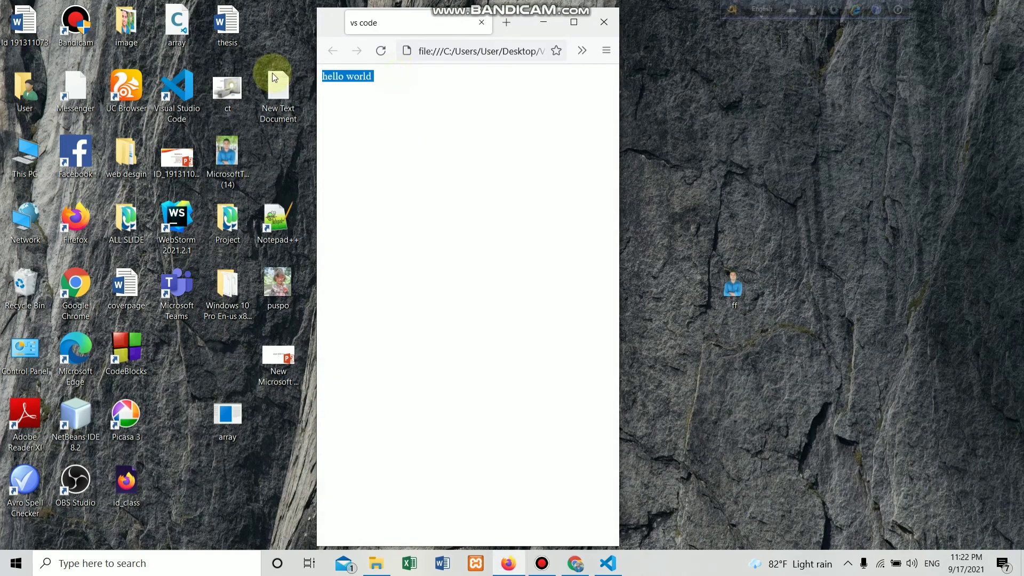
click(573, 23)
click(120, 105)
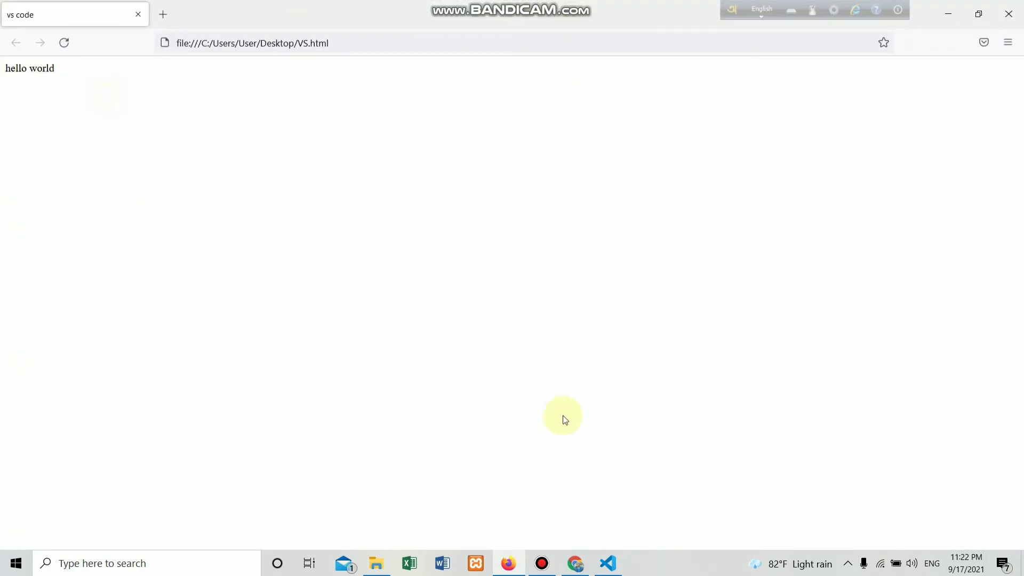
click(542, 562)
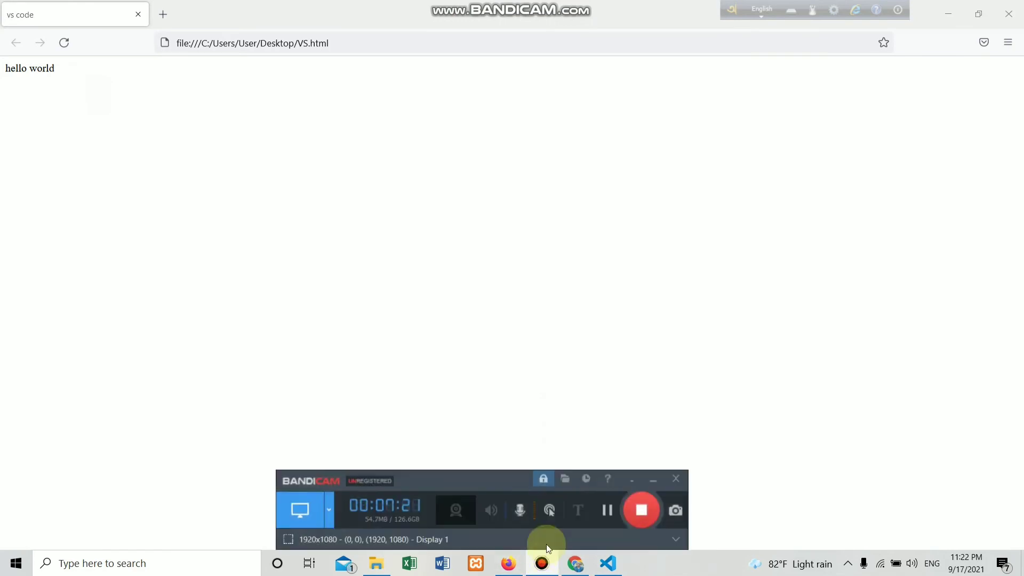
click(655, 485)
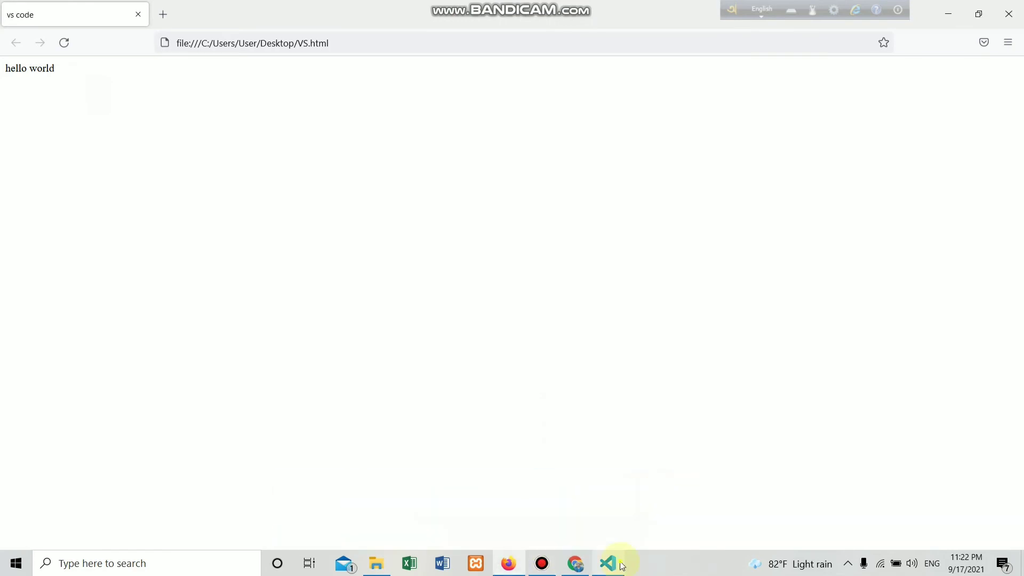
- Switch back to Visual Studio Code and replace "hello world" in the body with an empty h1 element
click(618, 560)
drag(291, 178, 216, 178)
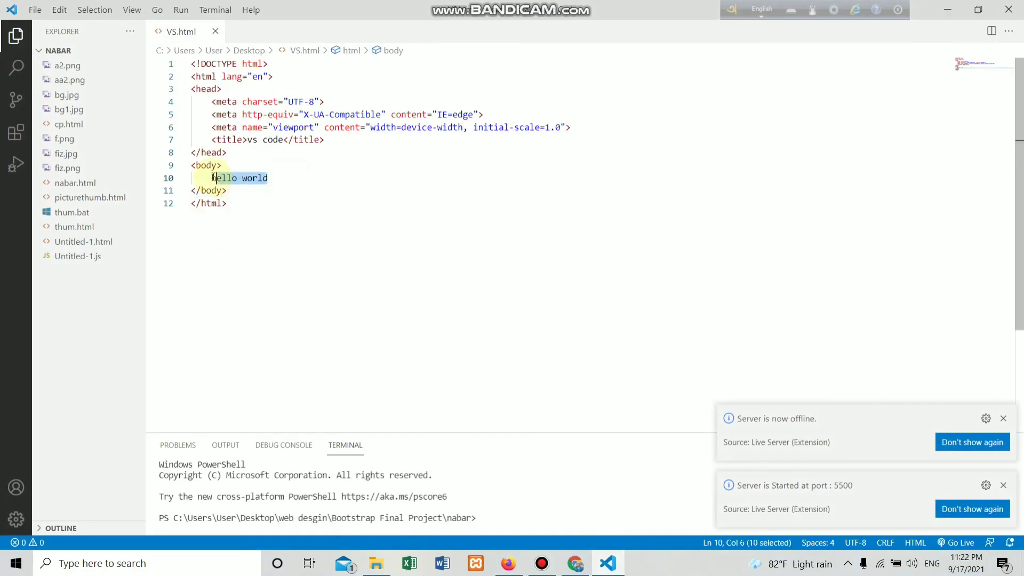
key(BackSpace)
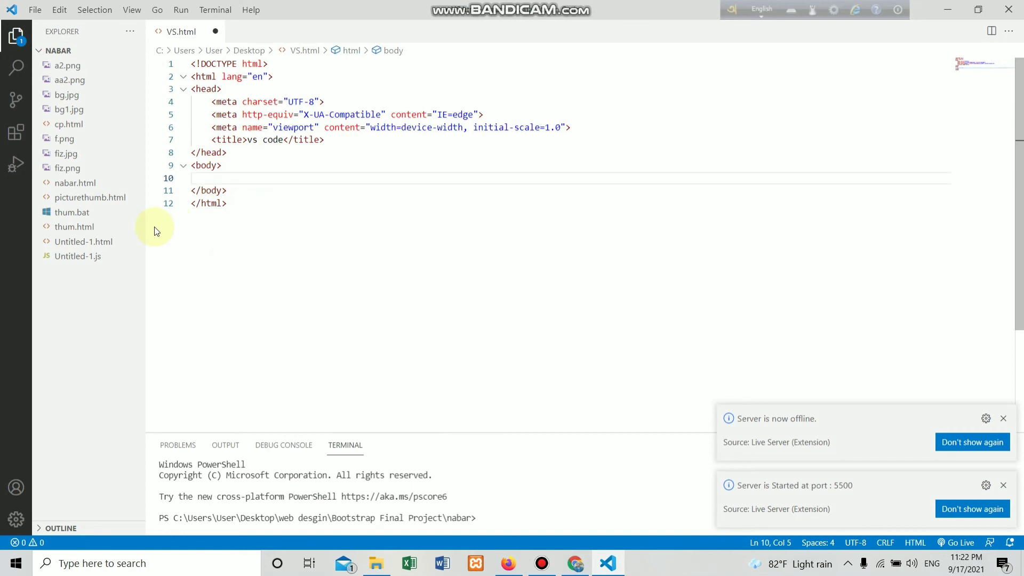
text(<h1></h1>)
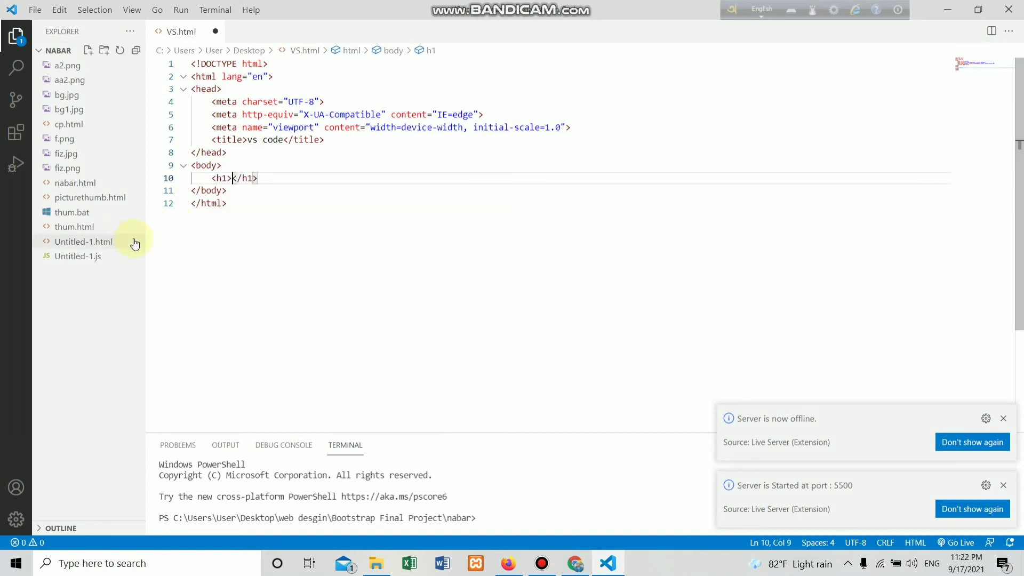
drag(210, 178, 284, 175)
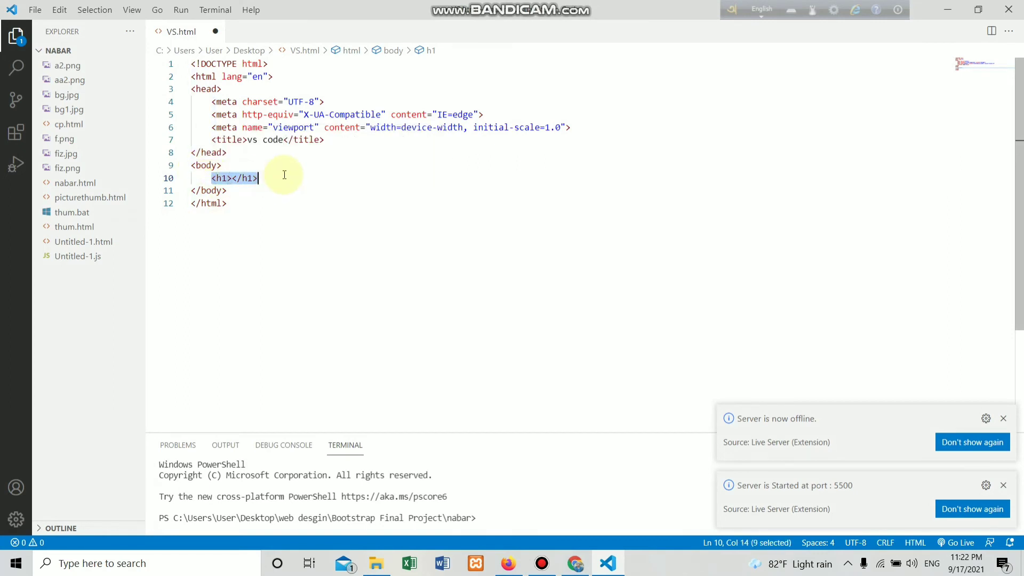
- Re-create the empty h1 element on line 10 of the body, and delete it to leave the line blank
key(BackSpace)
text(h1)
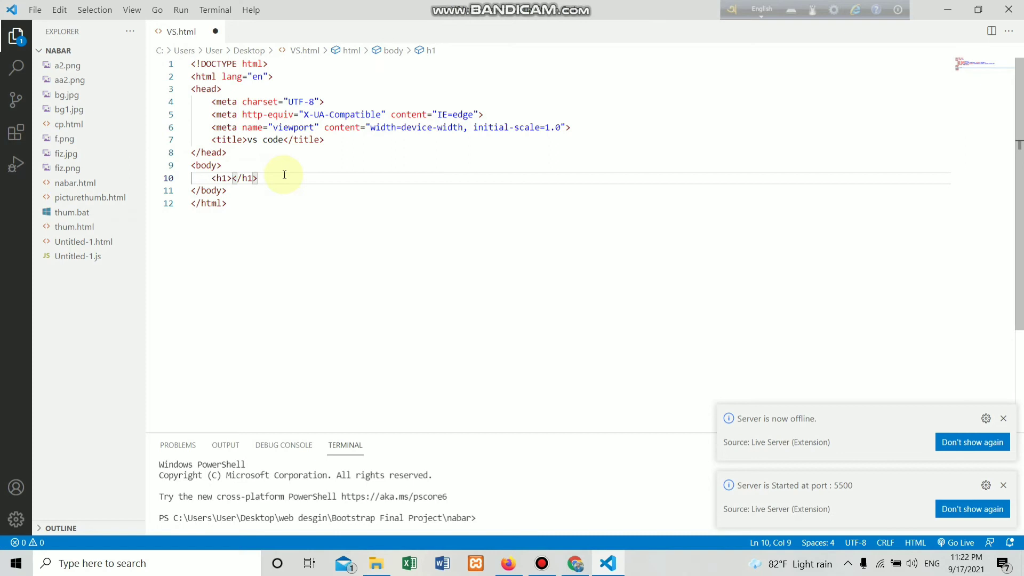
drag(201, 178, 266, 175)
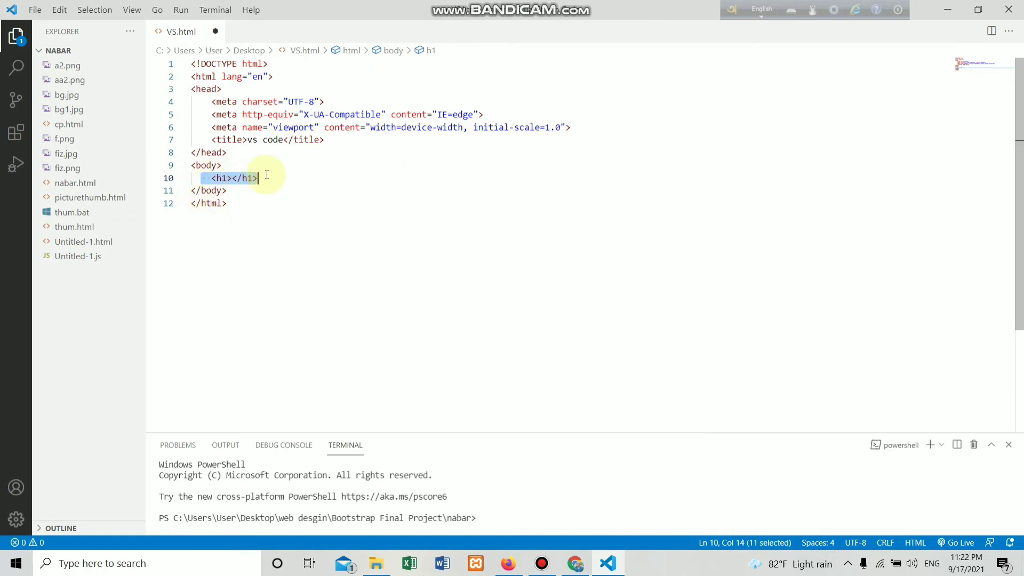
key(BackSpace)
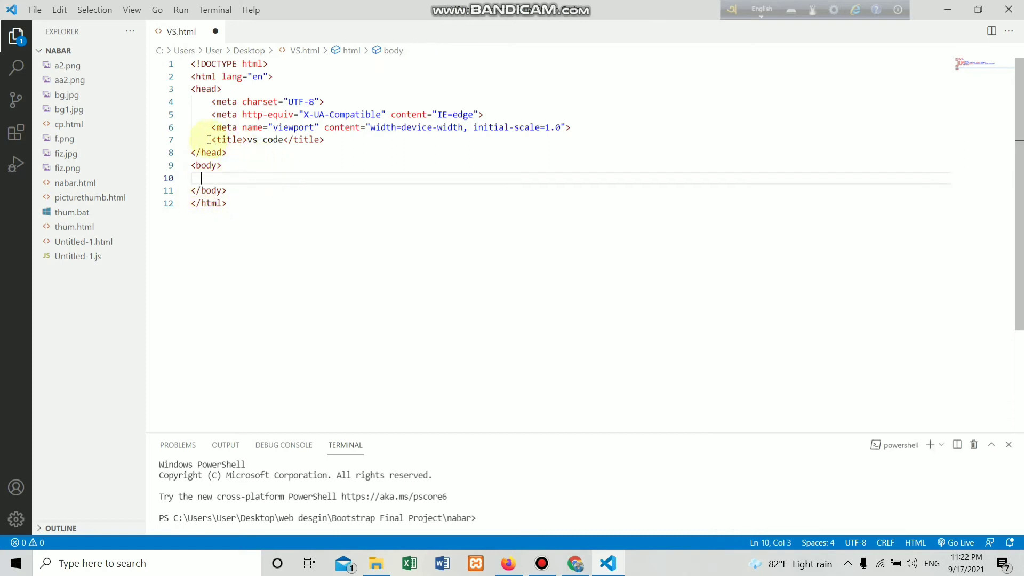
- Replace the "vs code" title line in the head with an empty title element expanded from its Emmet abbreviation
drag(208, 140, 327, 141)
key(BackSpace)
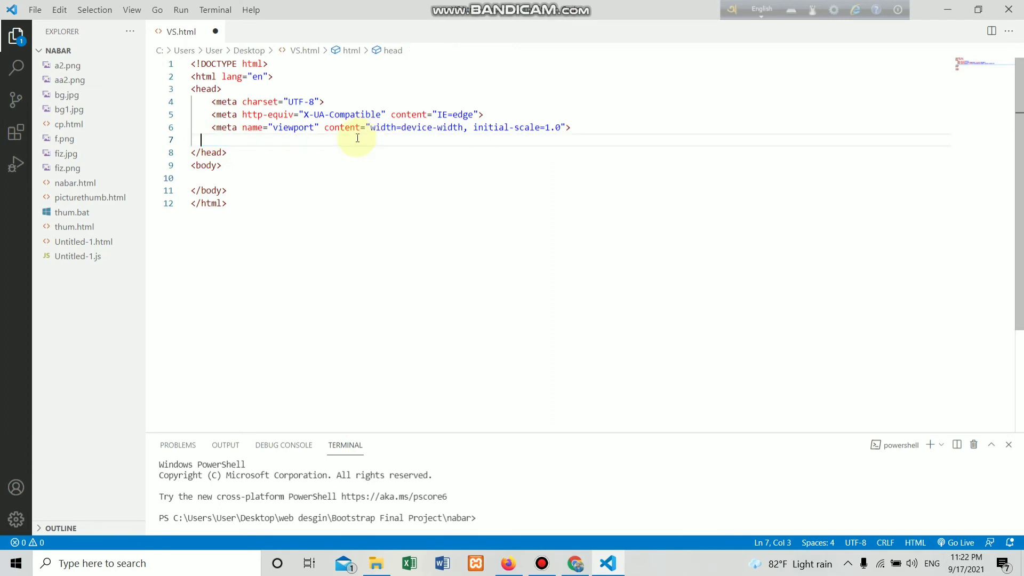
text(title)
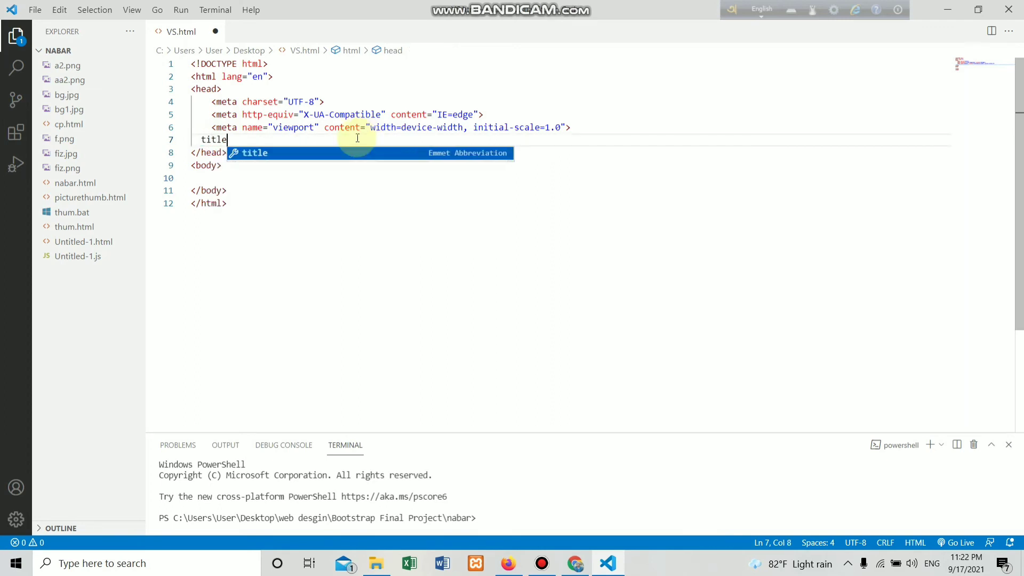
key(Tab)
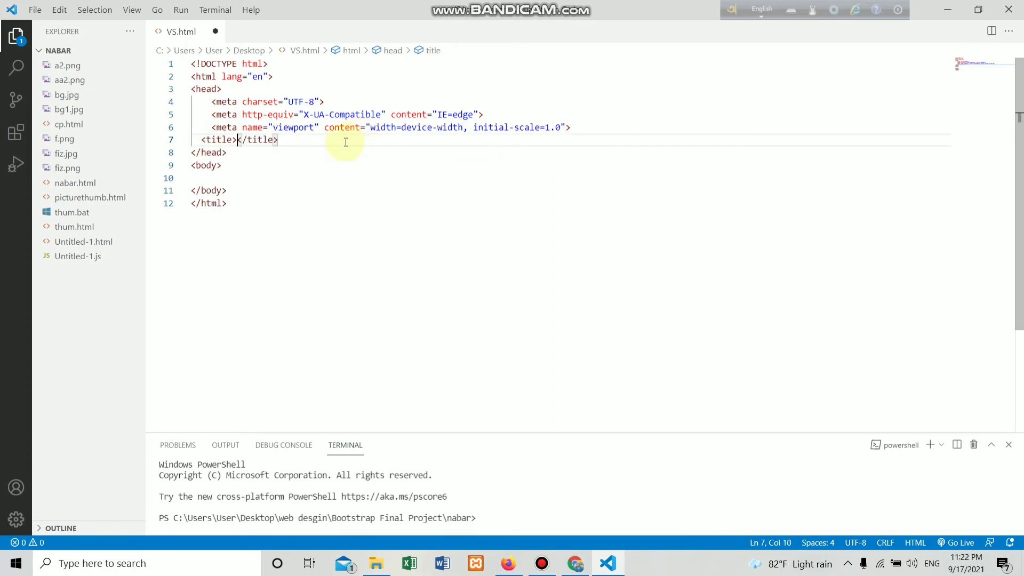
- Insert a div containing an empty p element in the body using Emmet abbreviations, and save VS.html
ctrl+scroll(319, 166, up, 2)
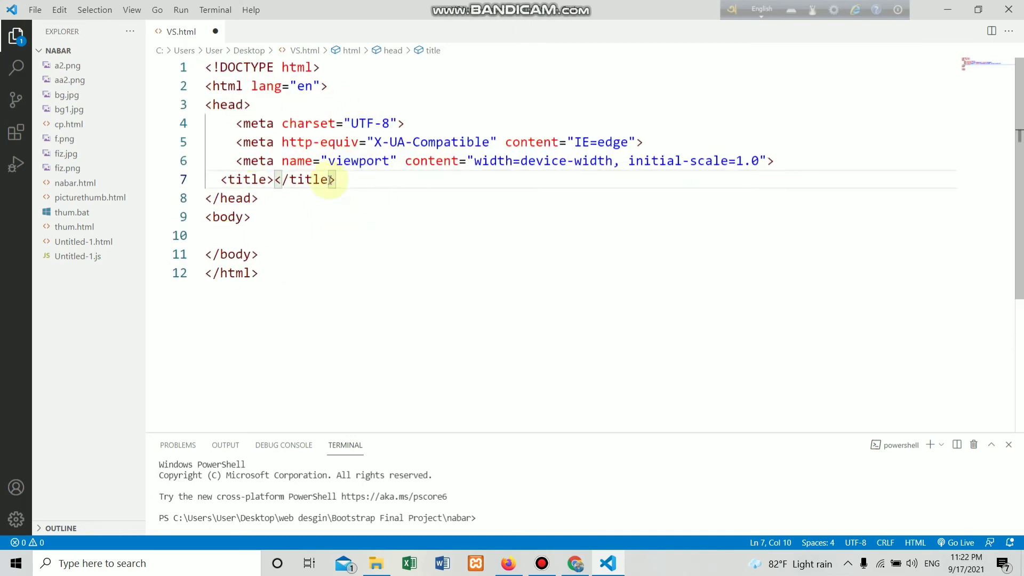
click(271, 233)
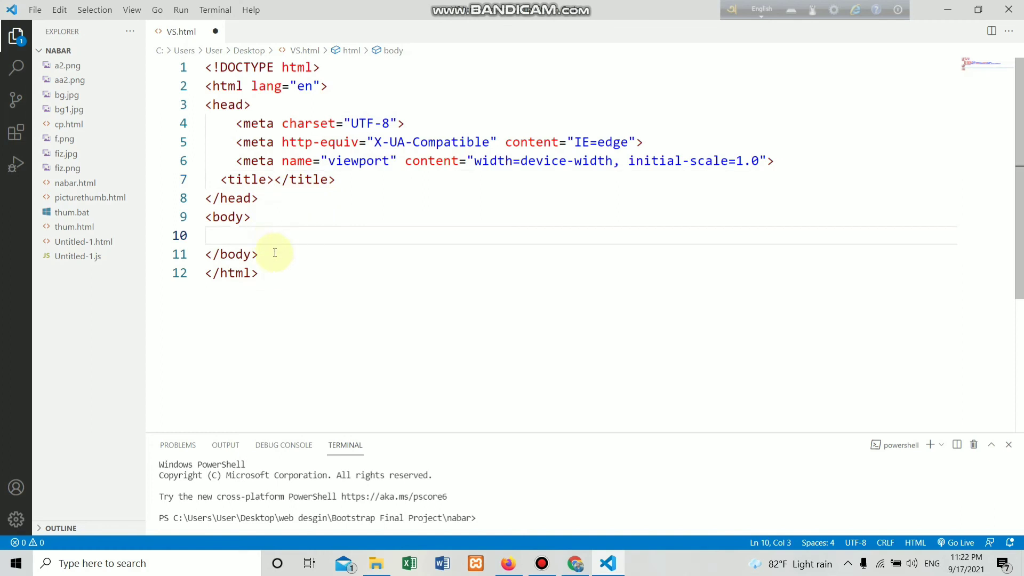
text(div)
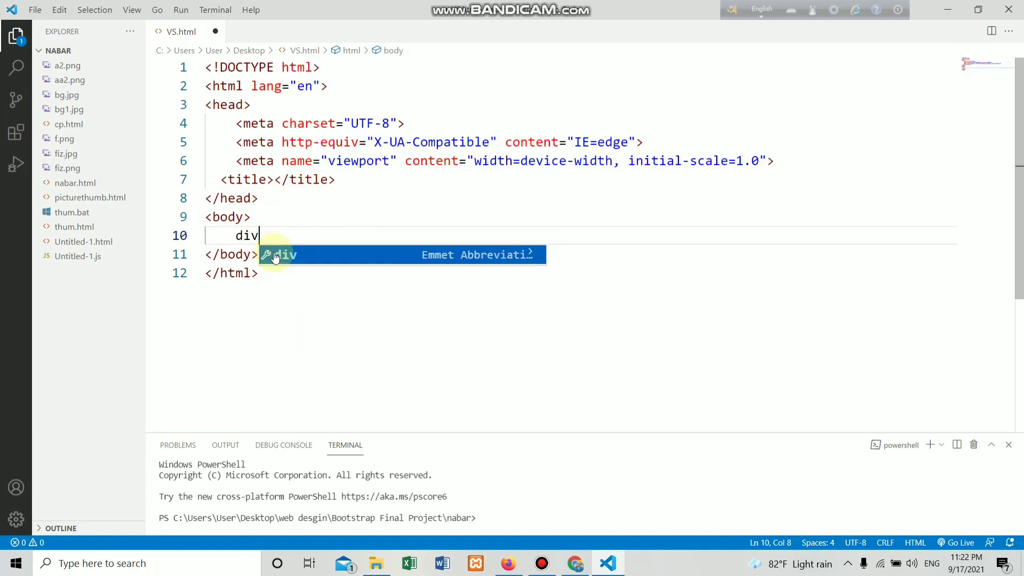
click(275, 256)
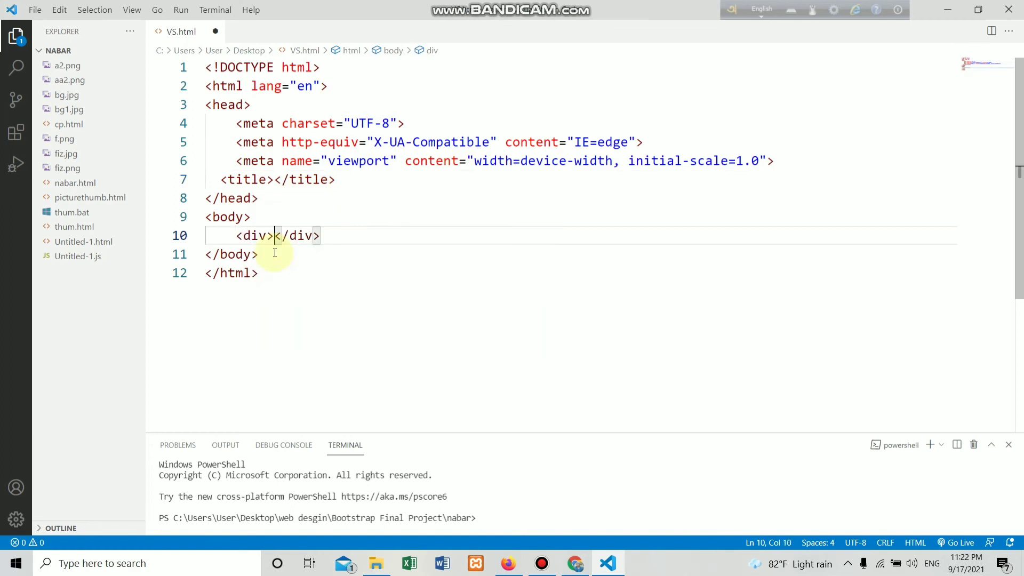
key(Return)
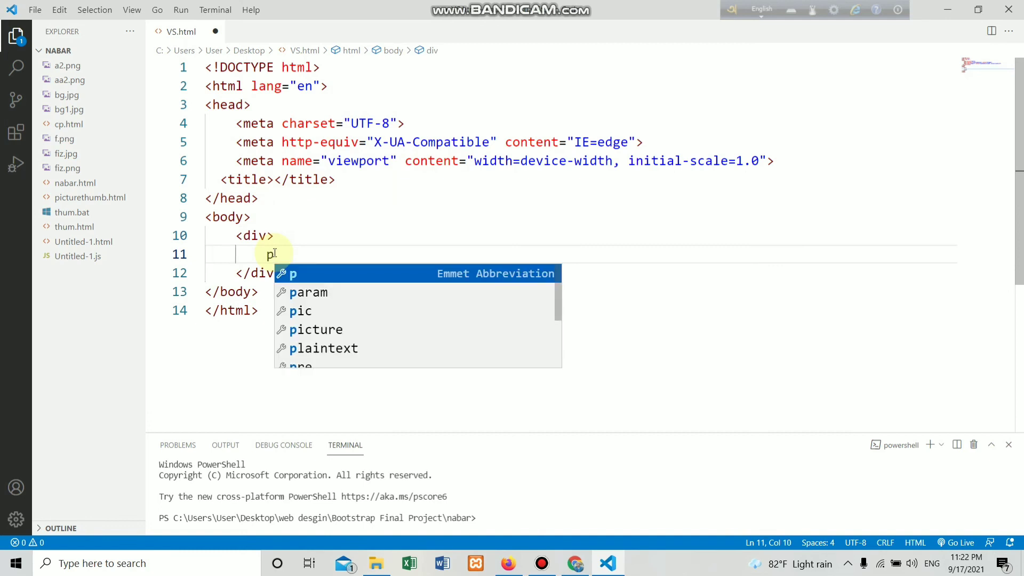
key(Return)
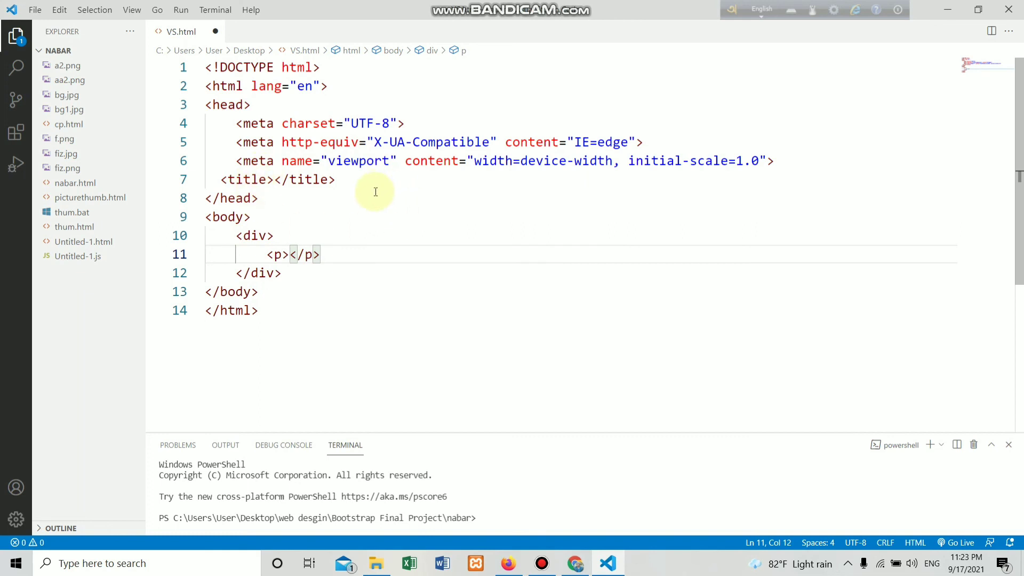
click(347, 216)
key(ctrl+s)
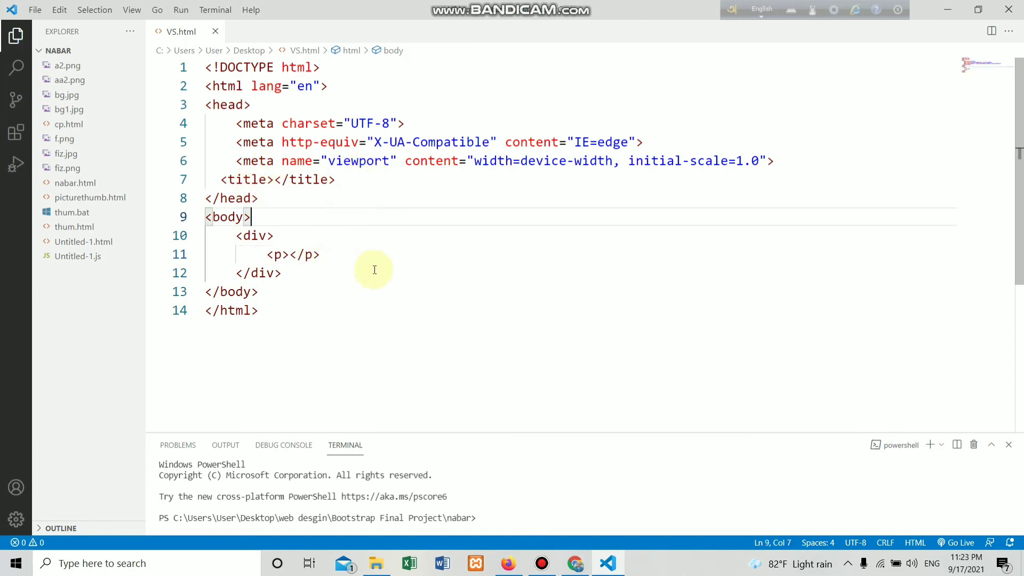
- Switch to Firefox, reload VS.html to check the rendered page, and return to Visual Studio Code
click(509, 564)
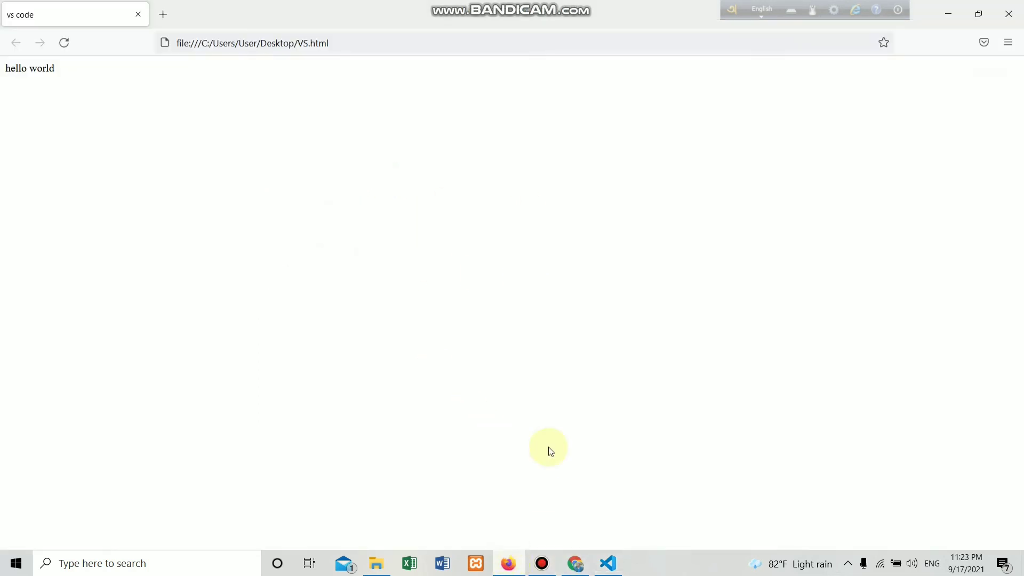
click(64, 42)
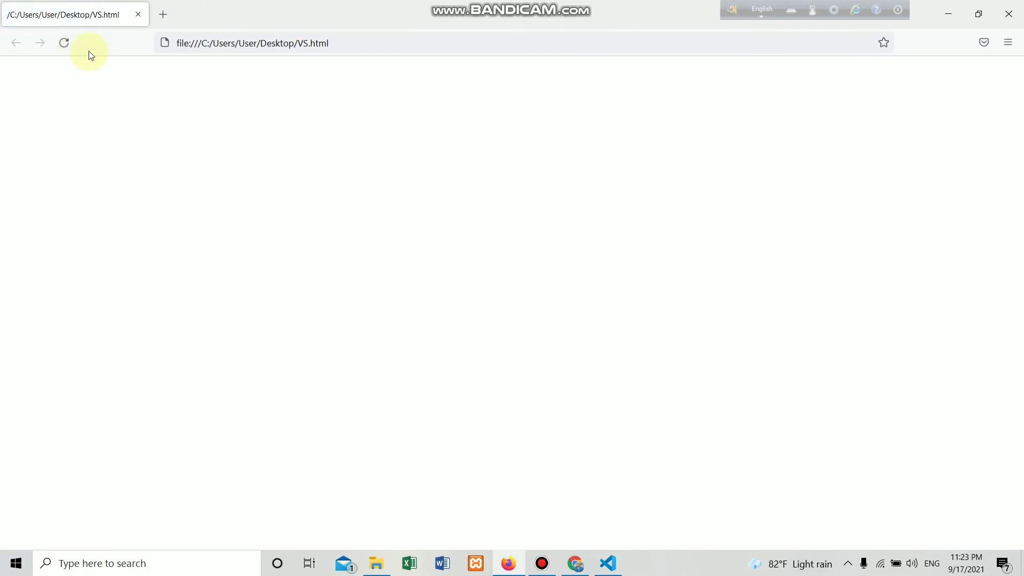
click(64, 42)
click(948, 13)
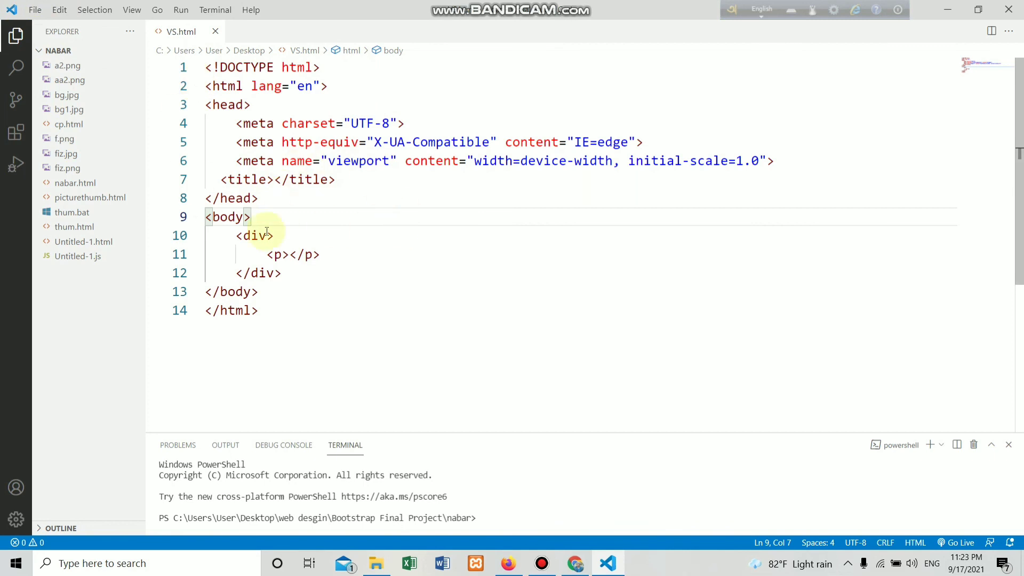
click(341, 359)
key(shift+Up)
shift+click(197, 62)
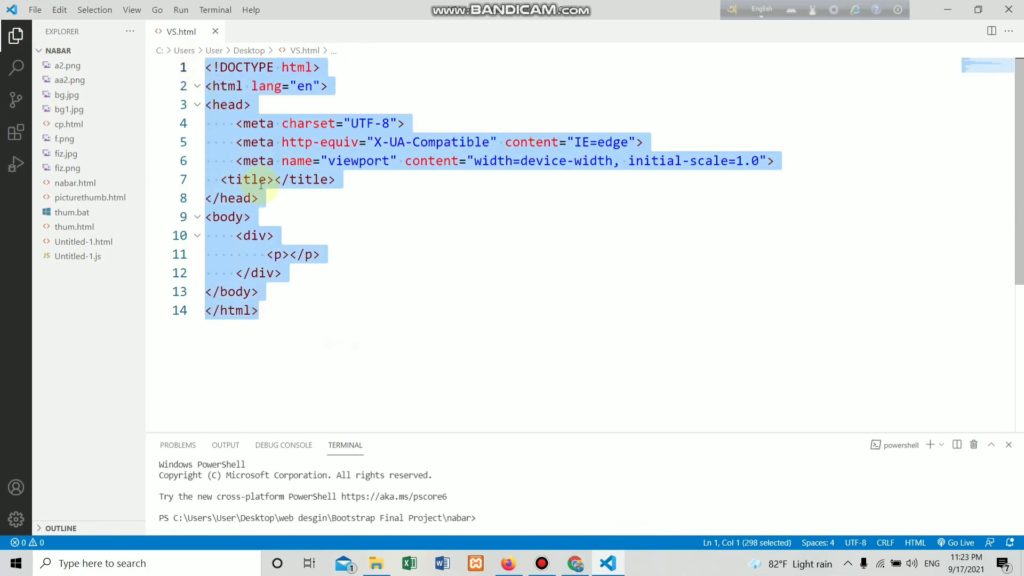
click(343, 231)
drag(293, 352, 189, 29)
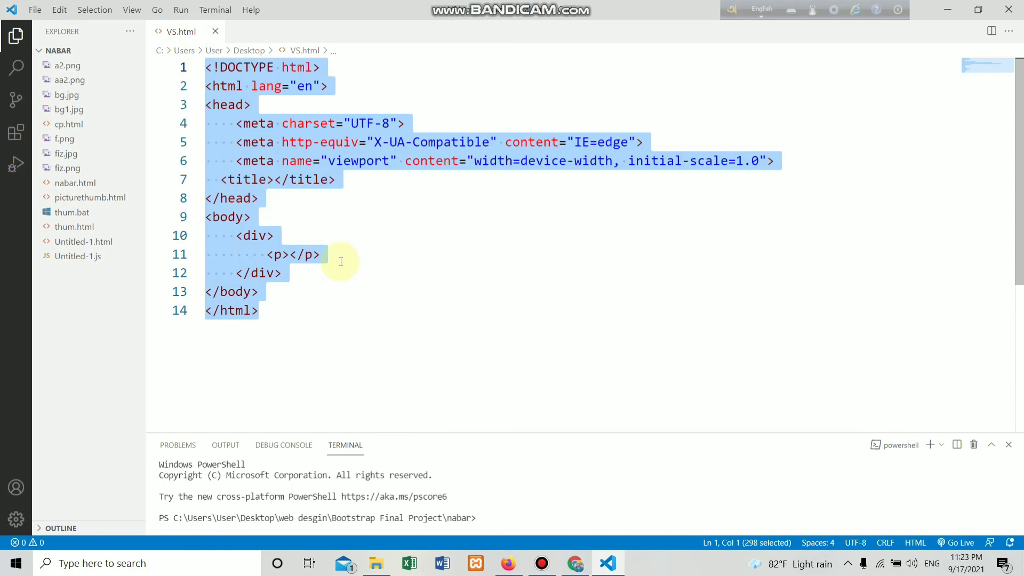
click(412, 254)
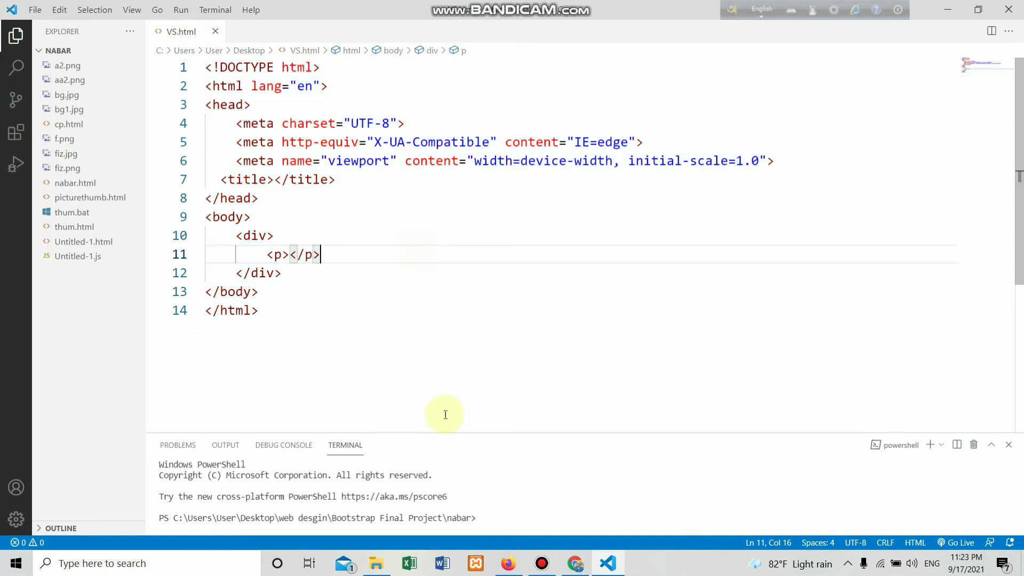